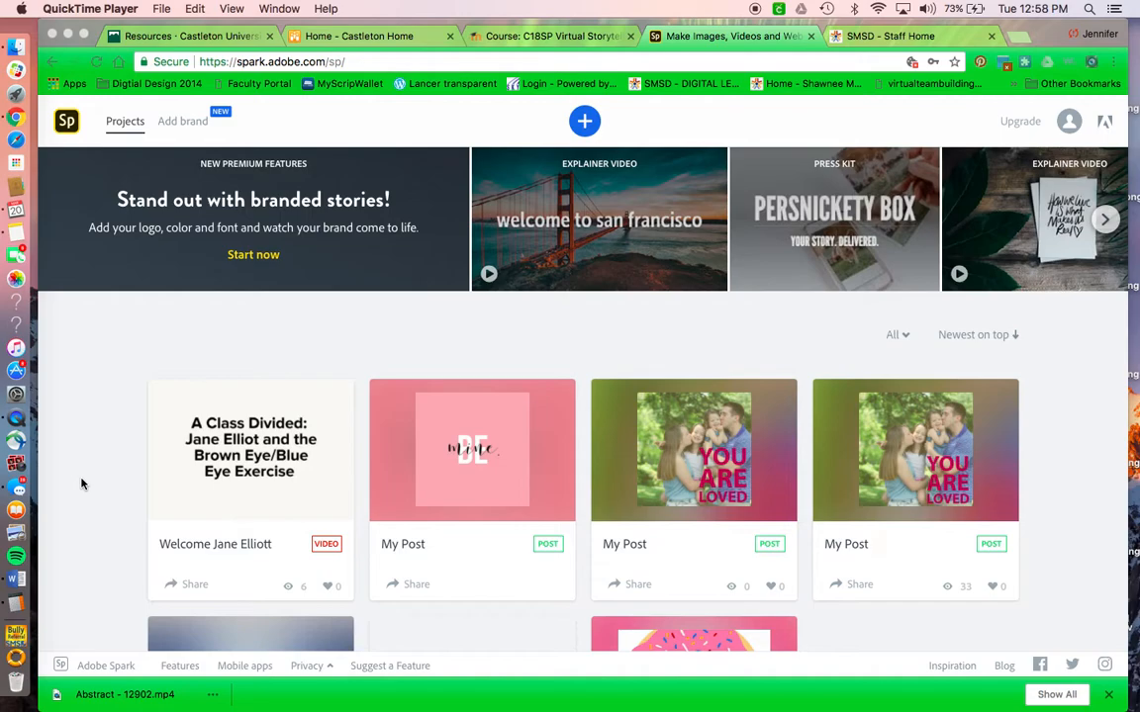
Create a new video project titled "My Day".
left_click(584, 122)
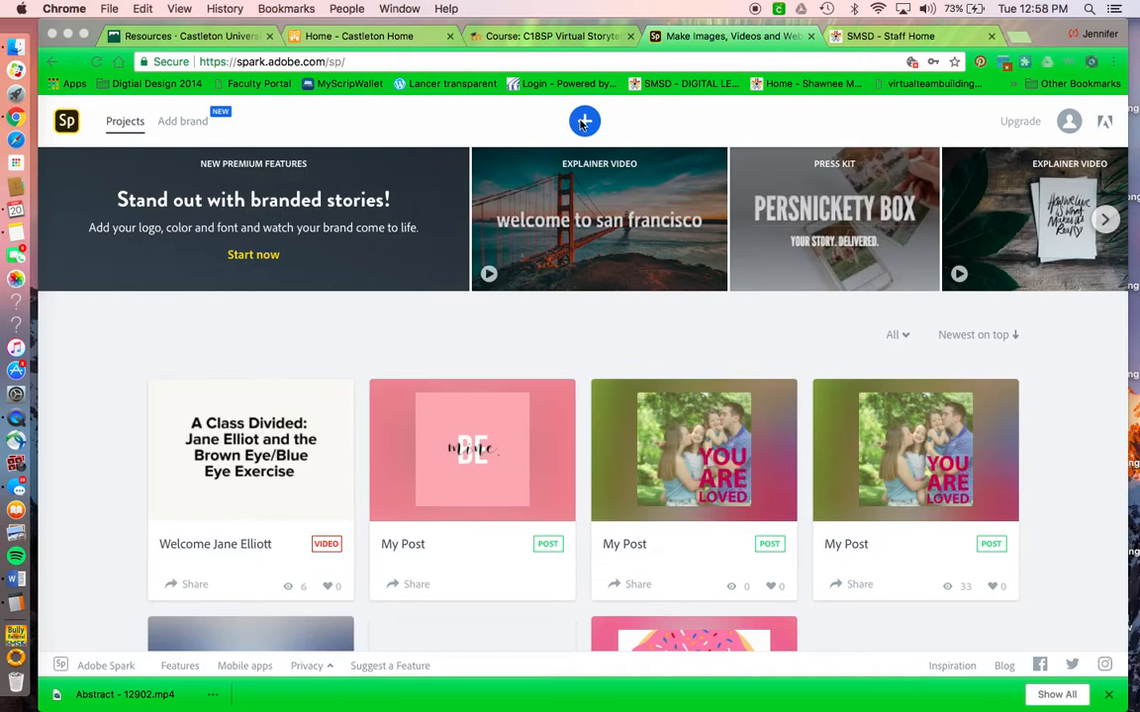
left_click(584, 122)
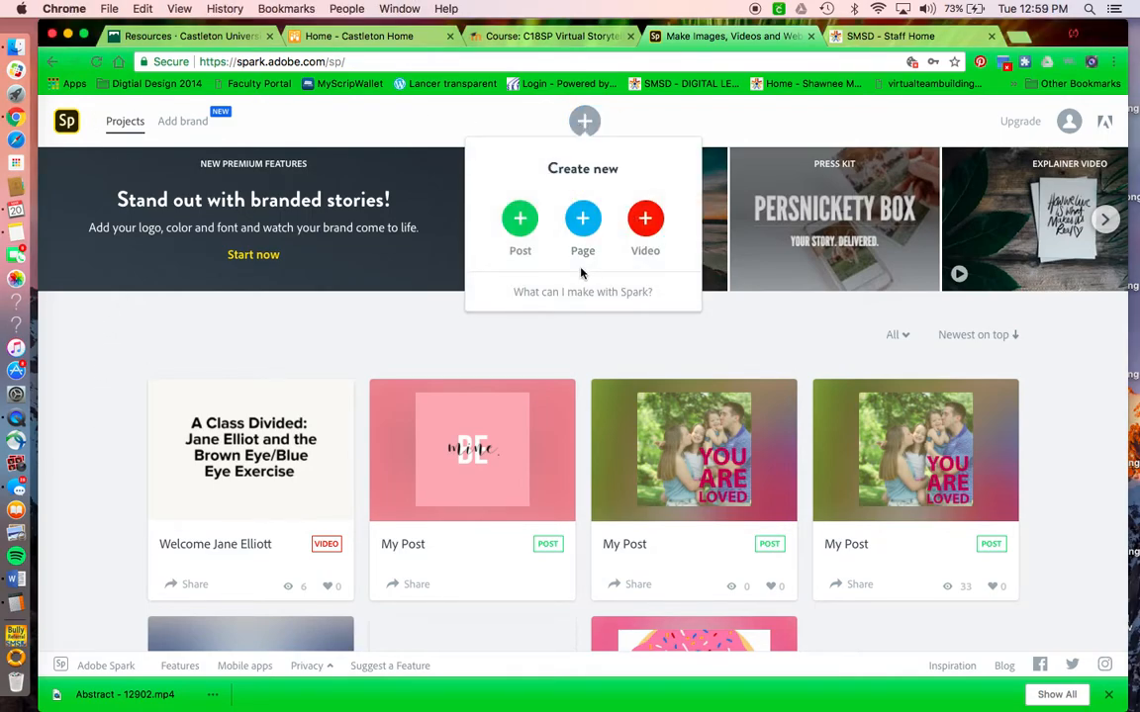
left_click(646, 220)
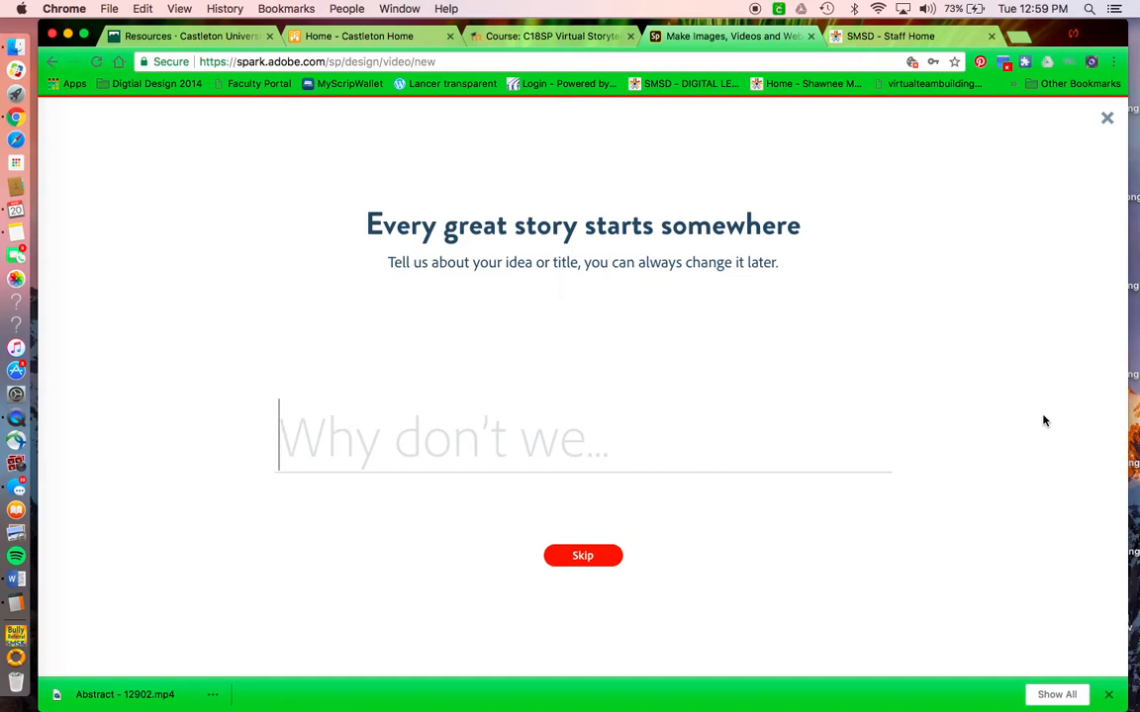
type("My")
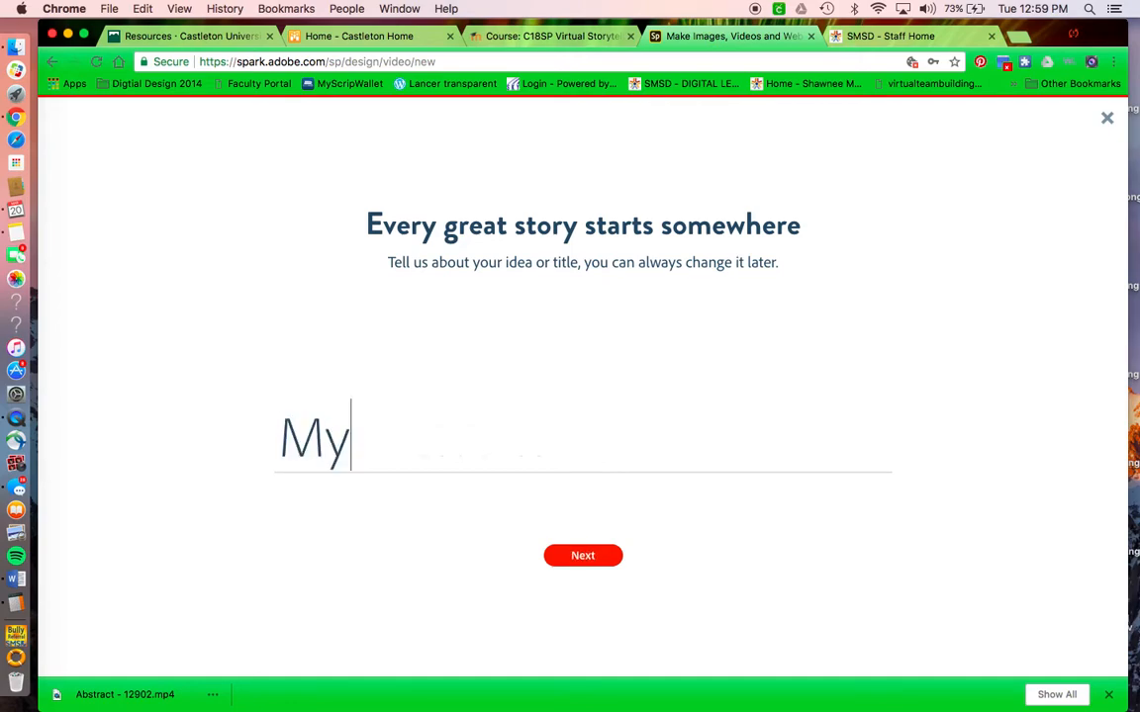
type(" Day")
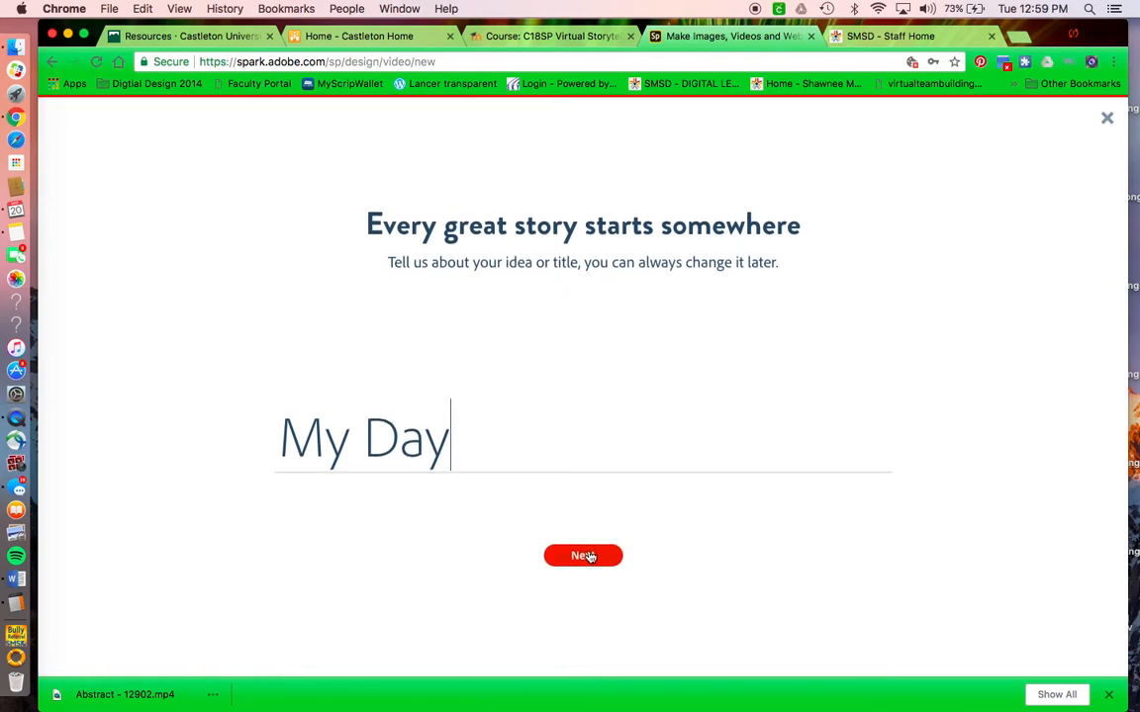
left_click(586, 556)
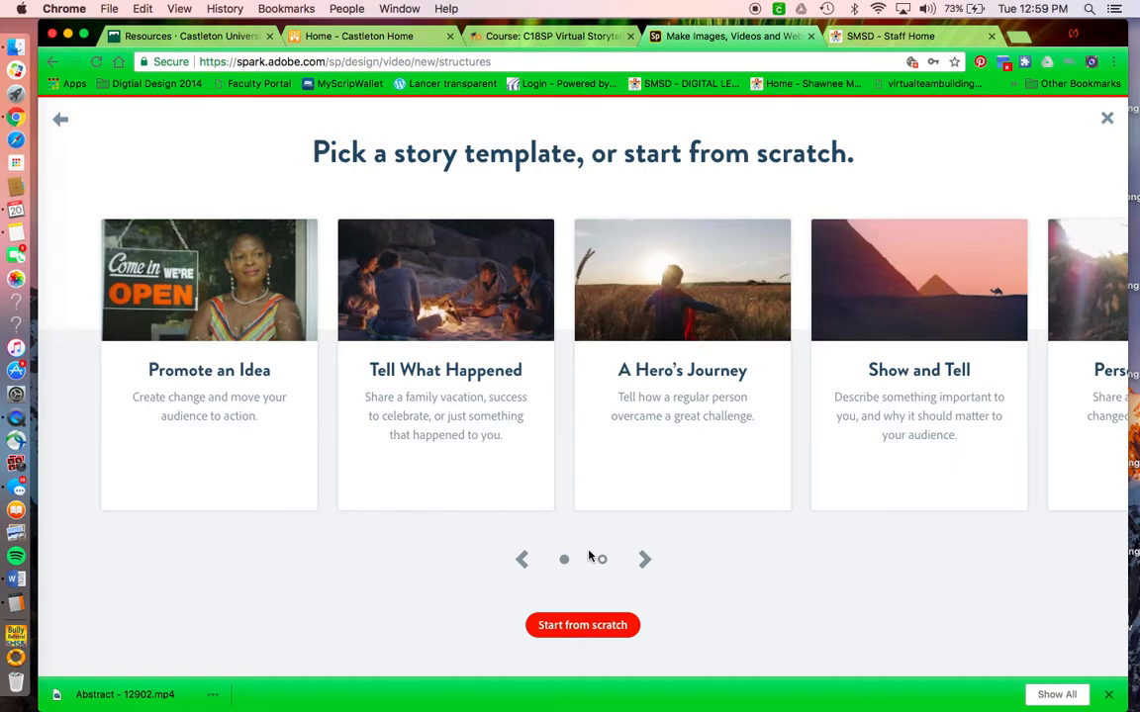
Look through both pages of story templates and pick the Teach a Lesson template.
left_click(601, 562)
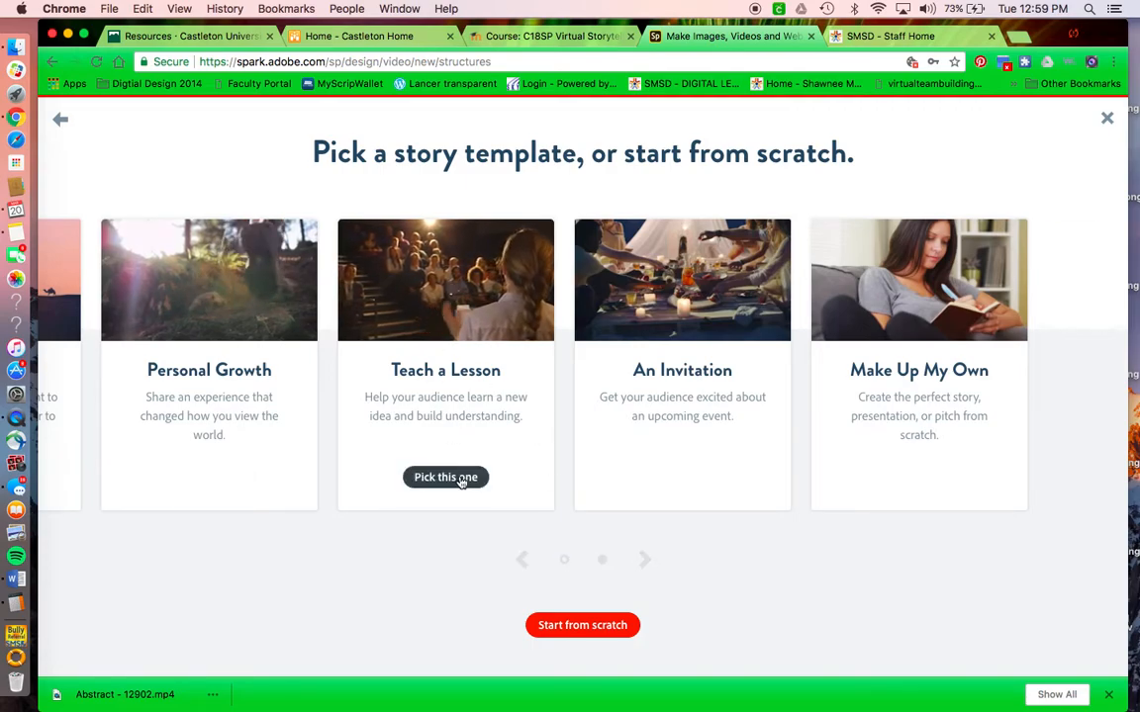
left_click(522, 560)
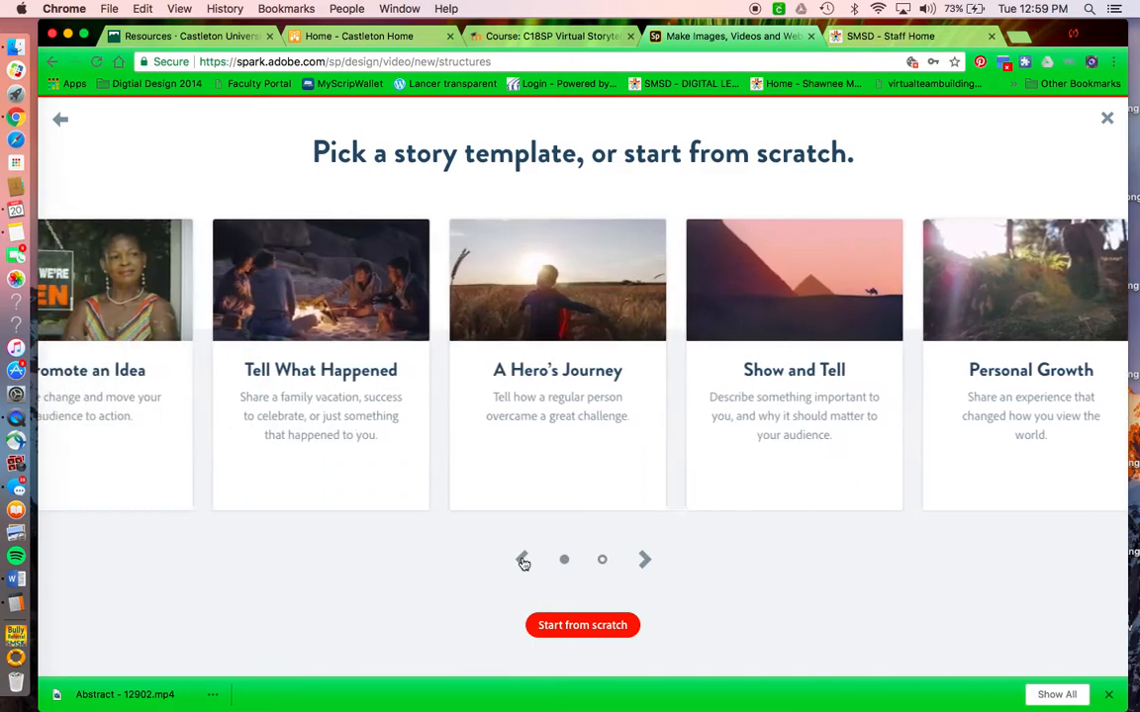
left_click(602, 561)
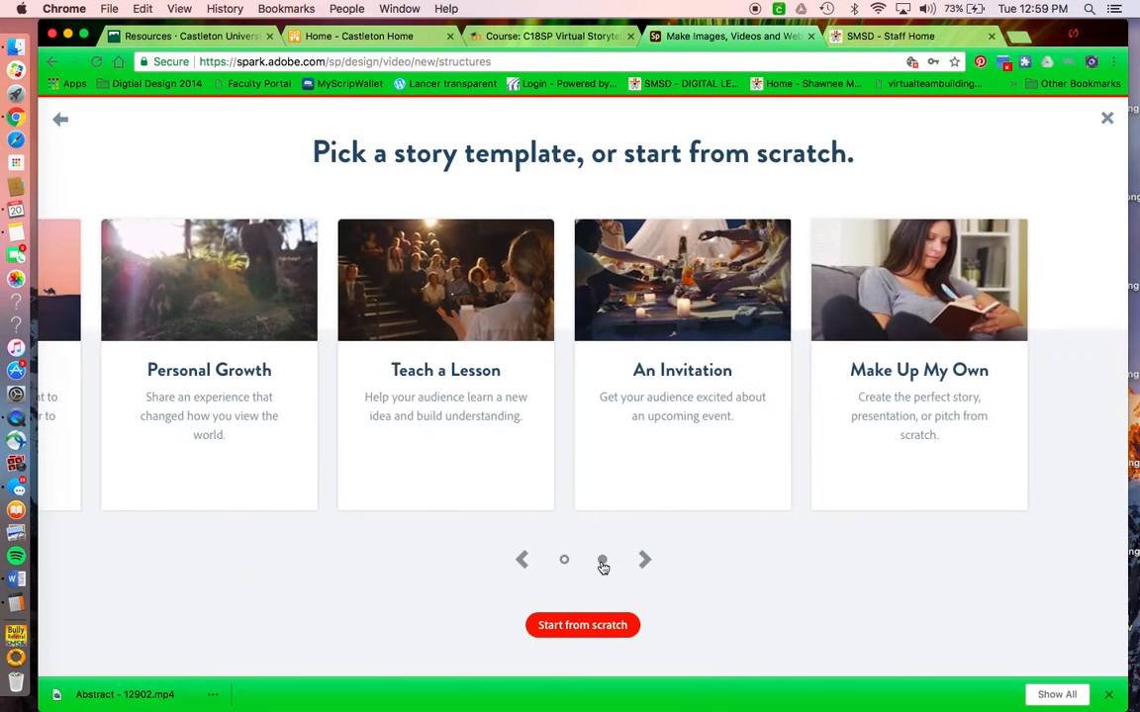
left_click(522, 560)
left_click(605, 562)
mouse_move(441, 356)
left_click(452, 479)
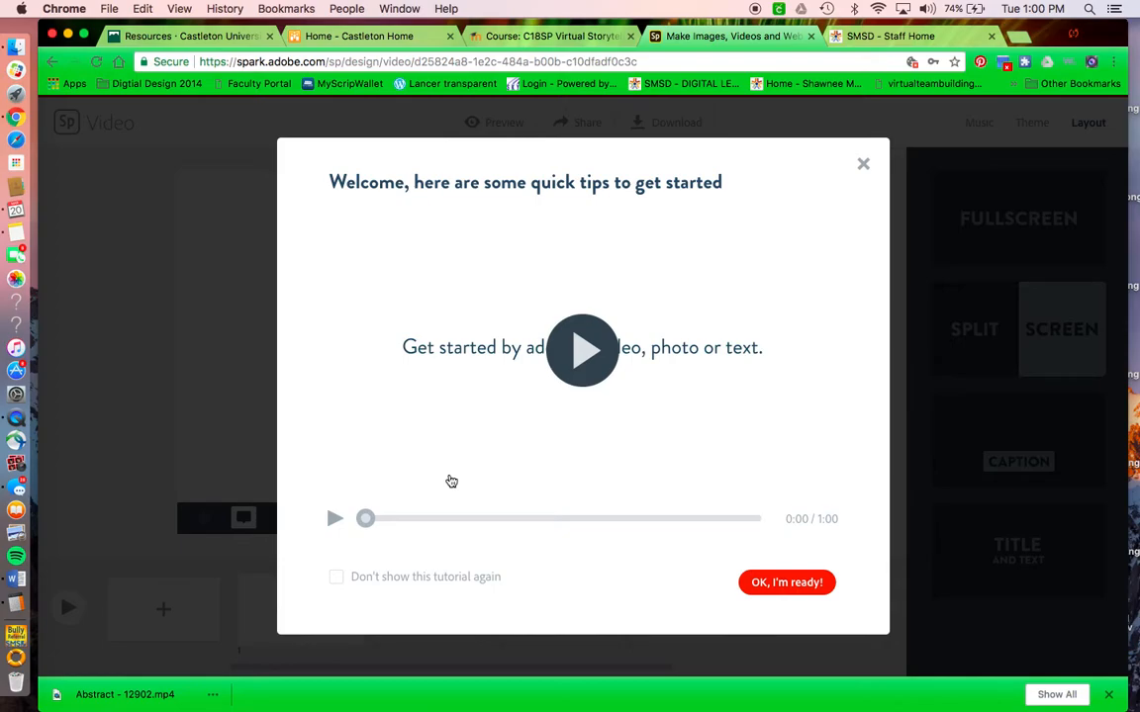
Play the quick-tips tutorial video and dismiss the welcome dialog.
left_click(590, 351)
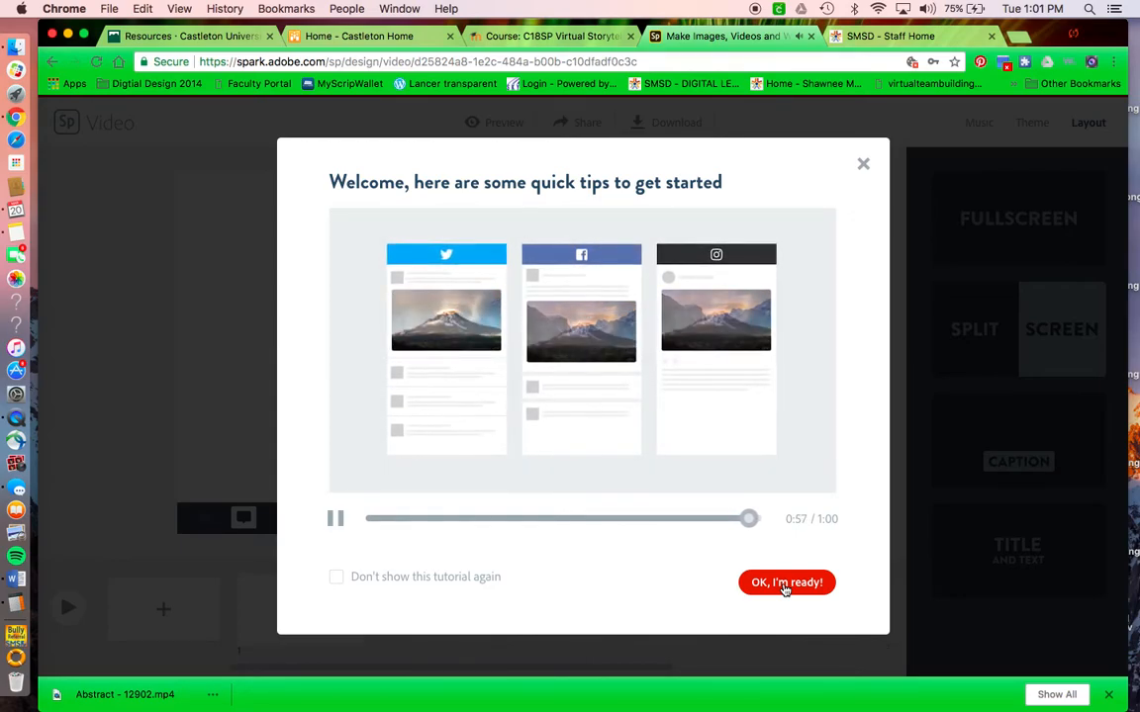
left_click(785, 585)
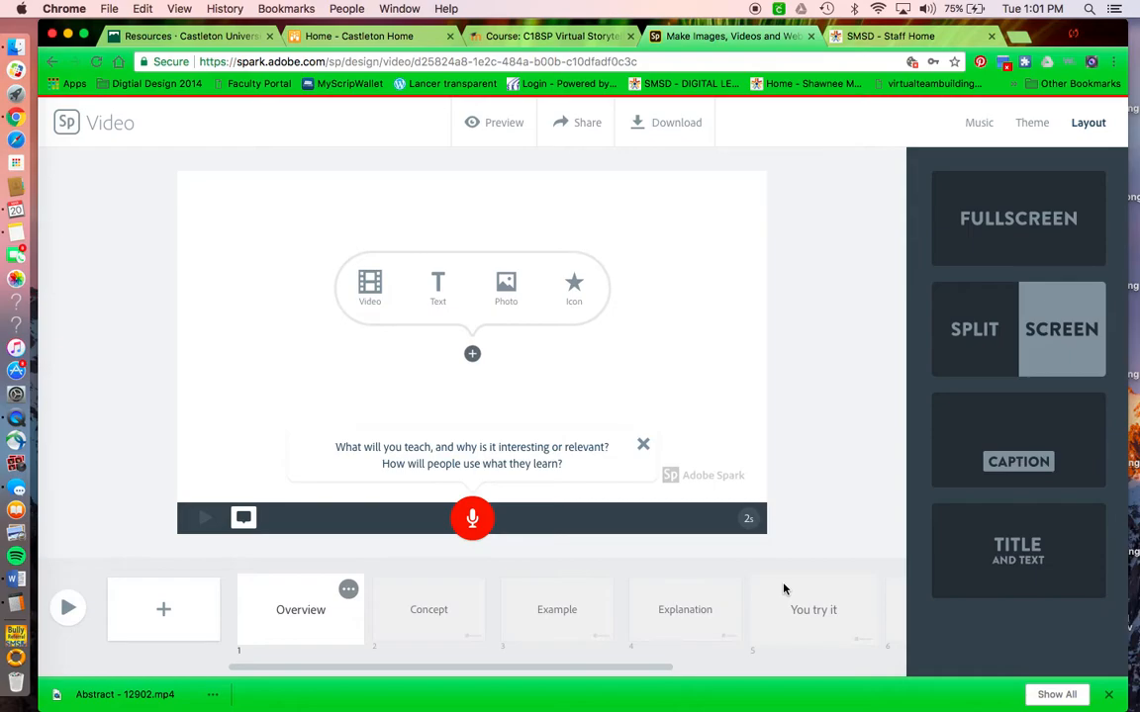
Look over the music, theme and layout options and preview Happy music tracks such as Travelling Buddies.
left_click(980, 126)
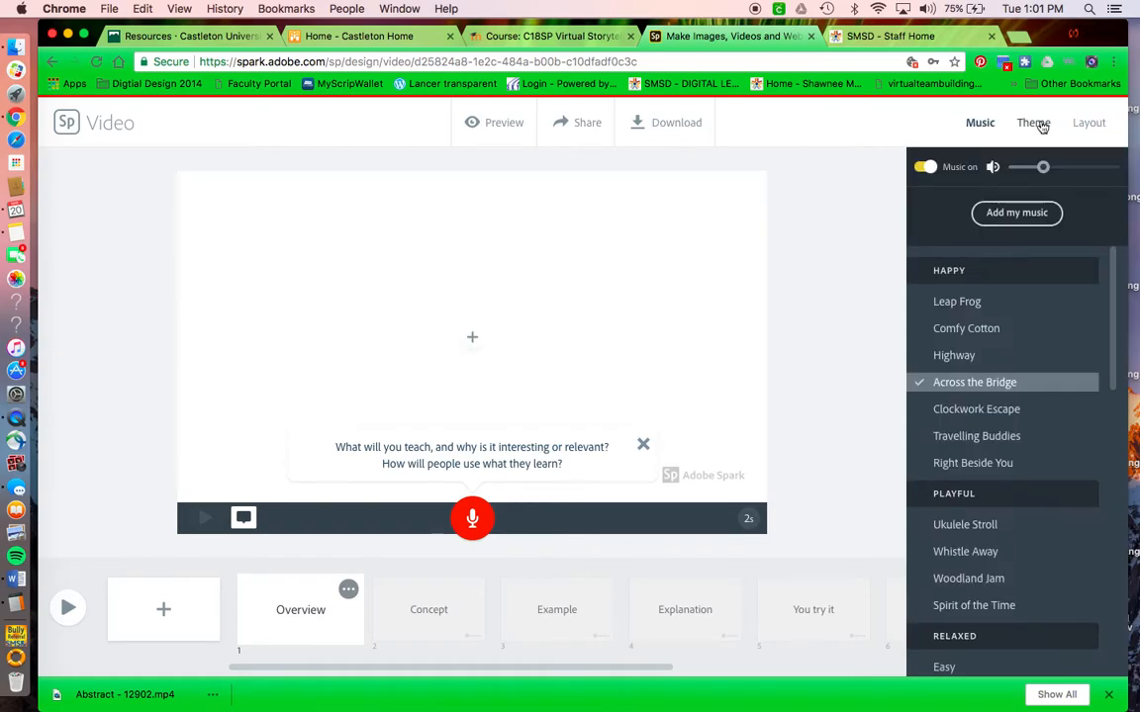
left_click(1036, 125)
left_click(1104, 128)
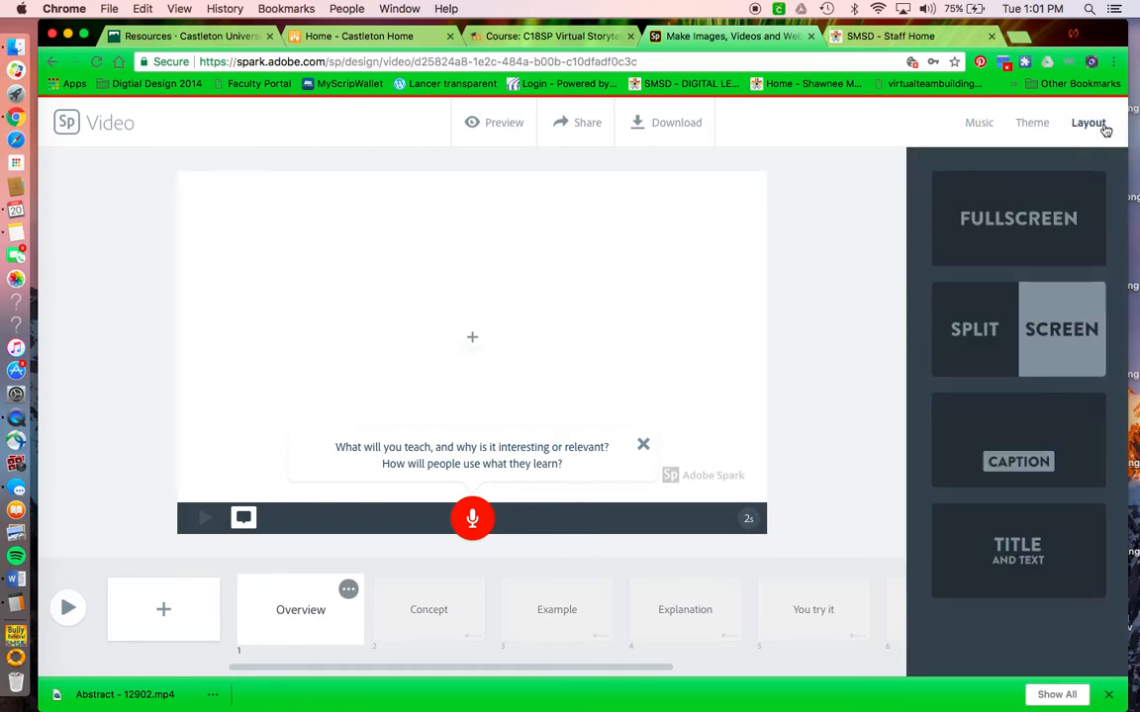
left_click(979, 130)
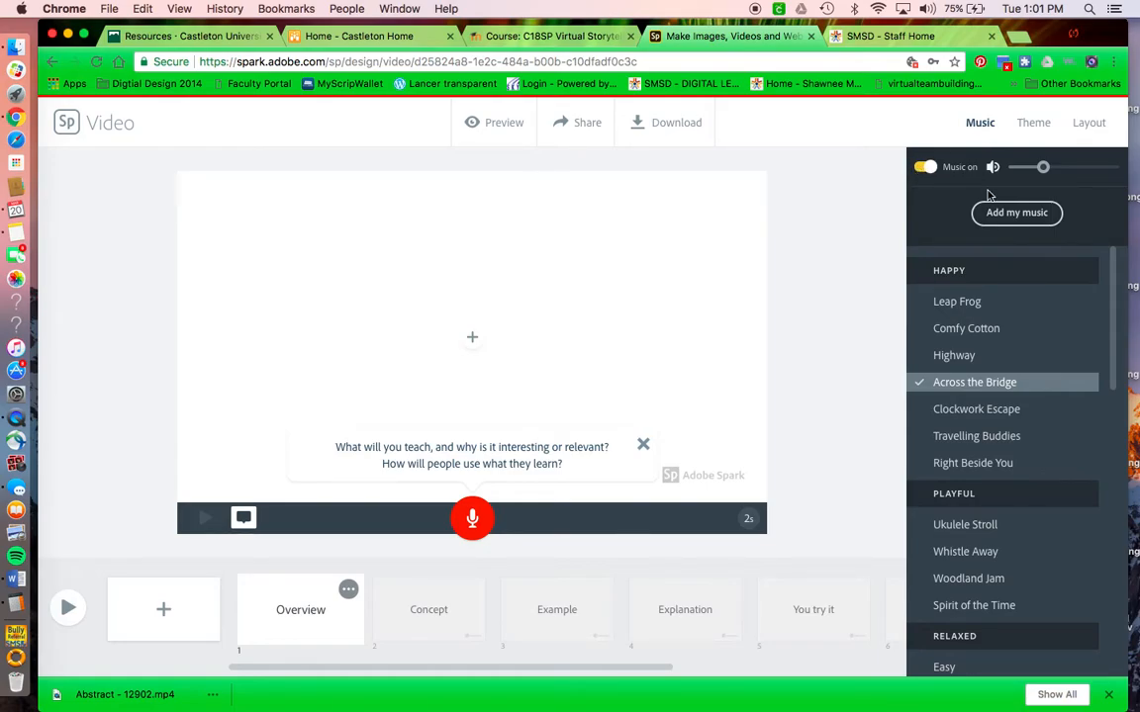
scroll(975, 413, "down", 2)
mouse_move(918, 321)
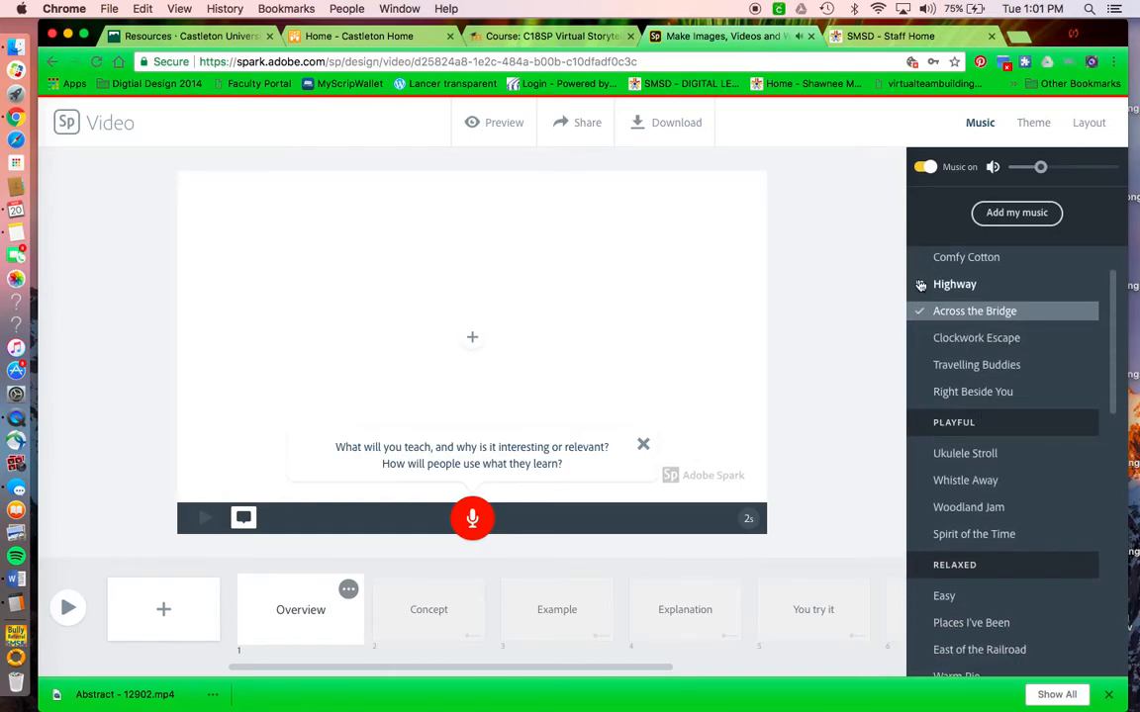
left_click(920, 368)
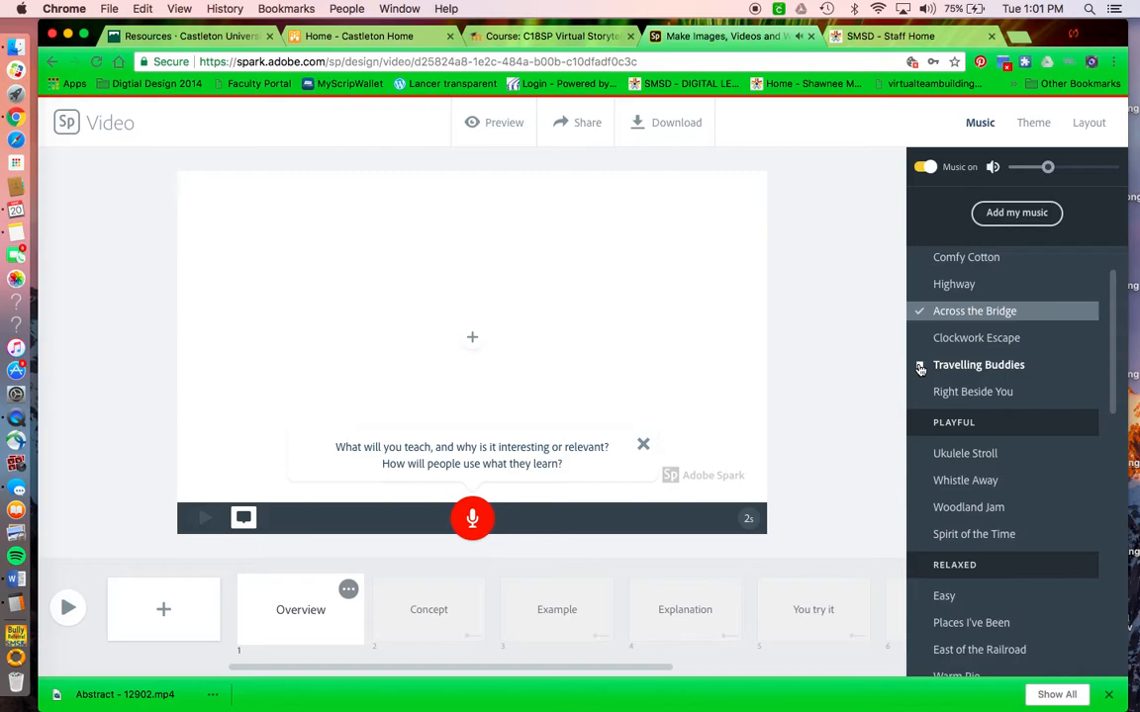
left_click(1026, 213)
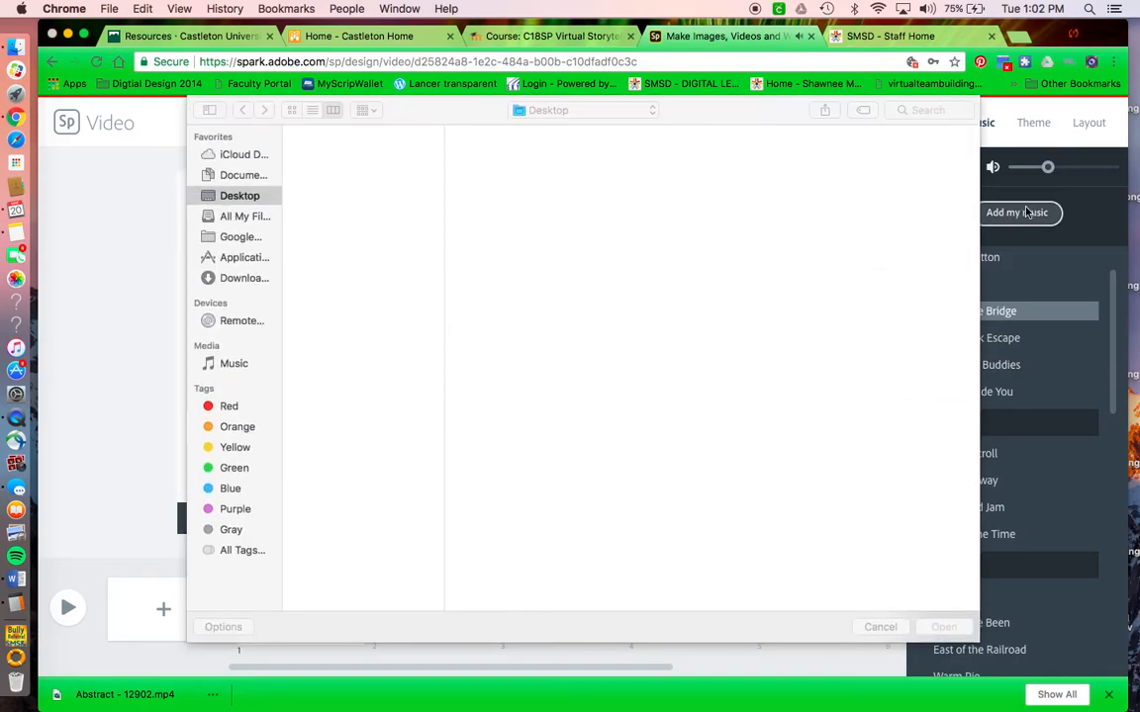
scroll(343, 424, "down", 15)
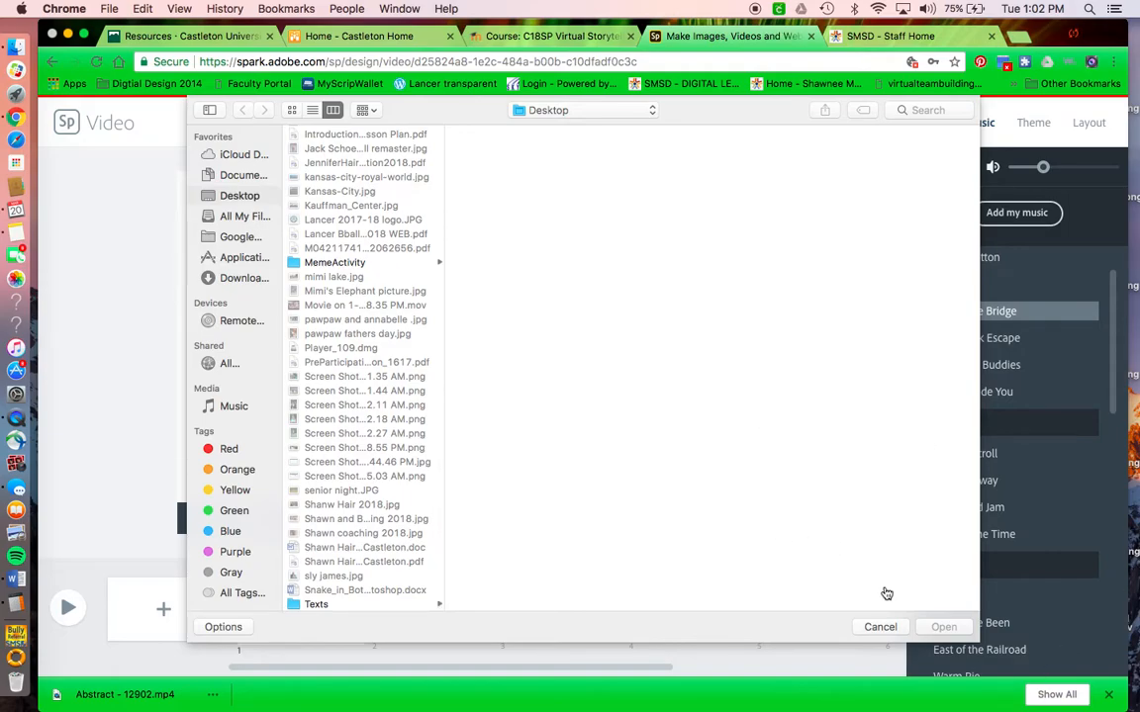
left_click(881, 627)
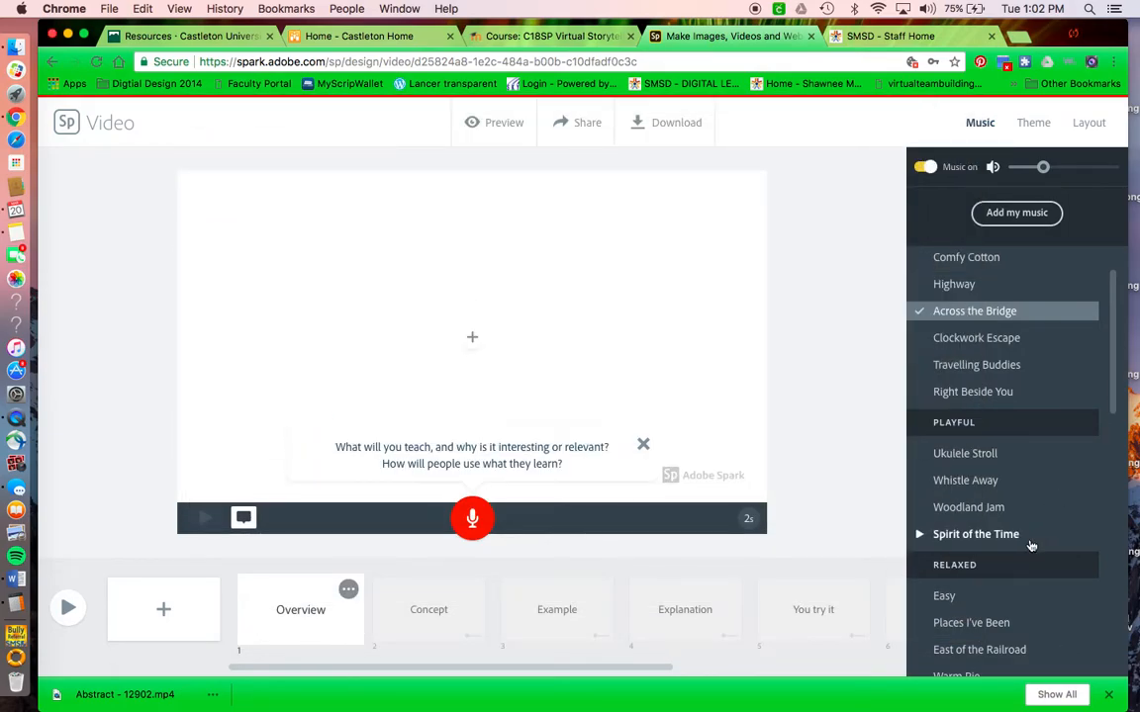
Preview more built-in music tracks further down the list, including Rolled Up Sleeves in the Uplifting category.
scroll(1029, 543, "down", 10)
left_click(920, 488)
left_click(920, 550)
left_click(919, 575)
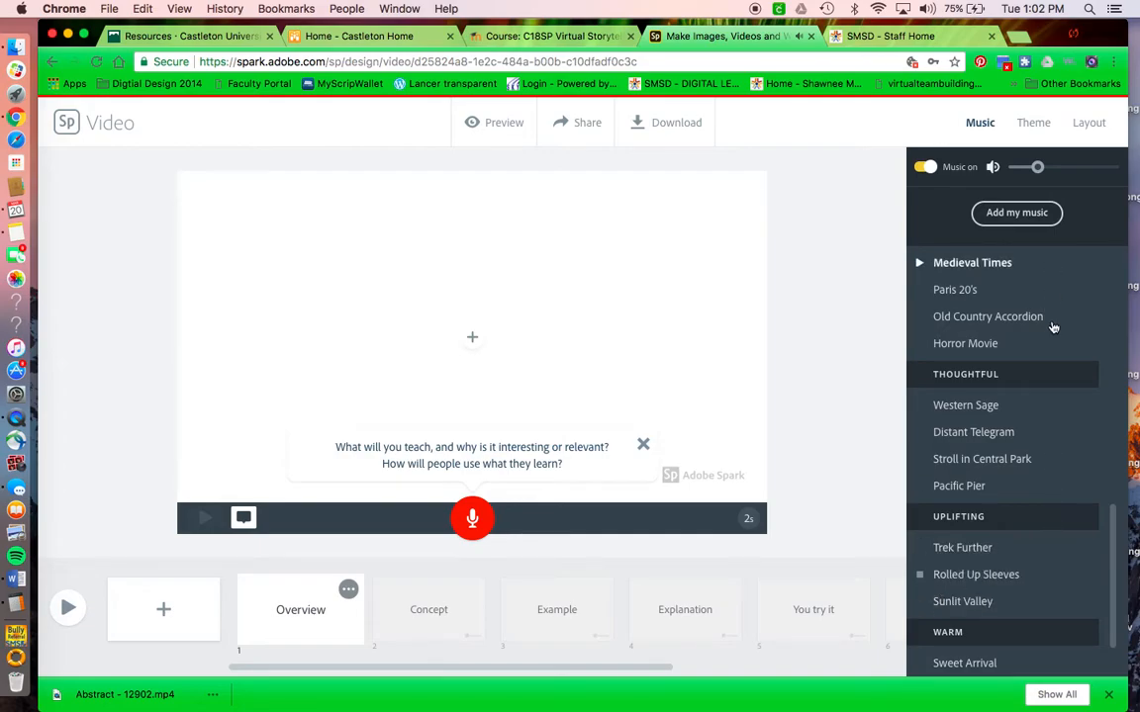
scroll(1054, 294, "down", 2)
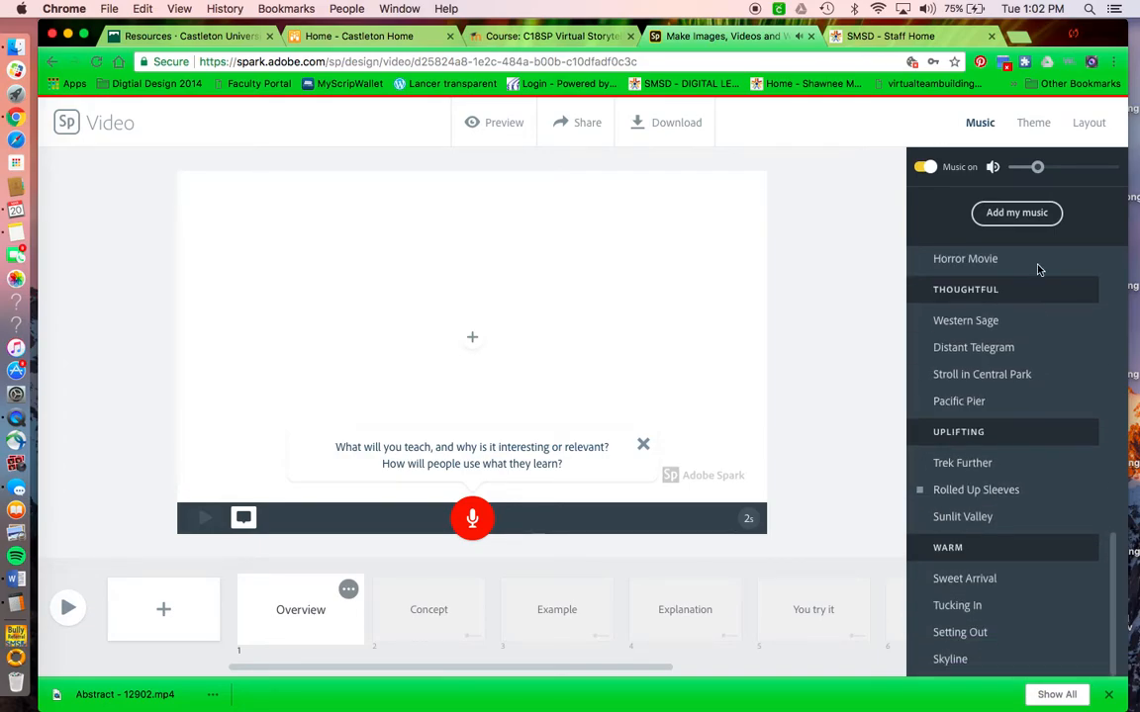
Look through the available themes, apply the Statement theme to the video, and return to the layout options.
left_click(1033, 121)
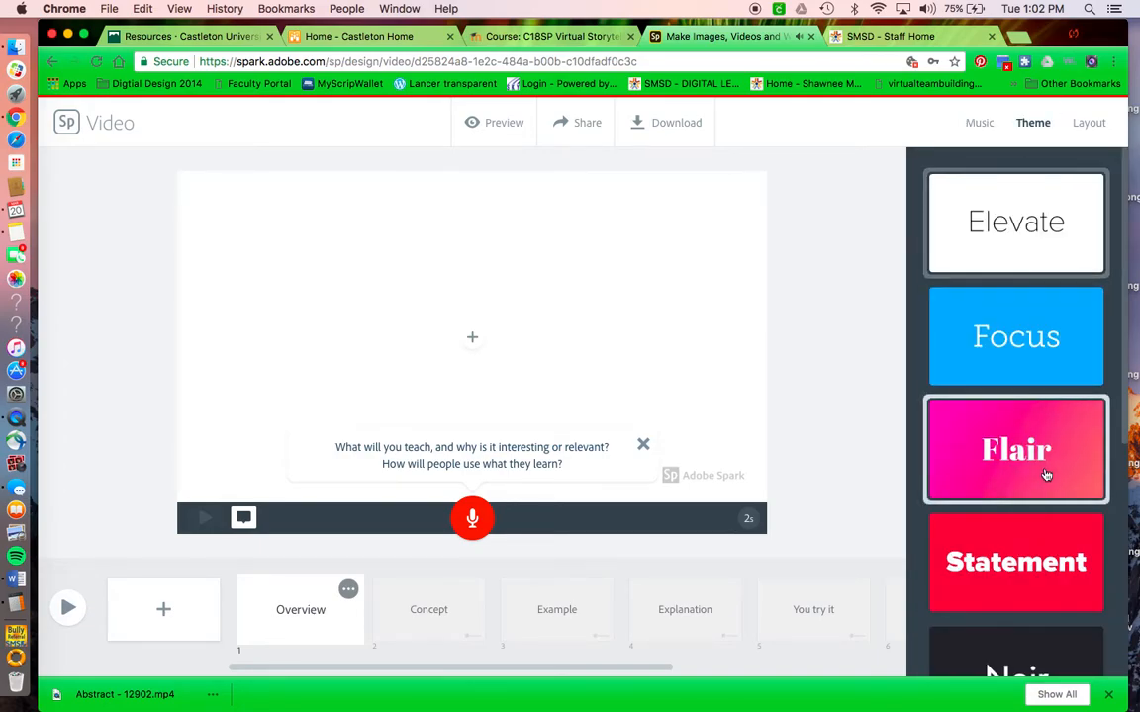
scroll(1044, 475, "down", 5)
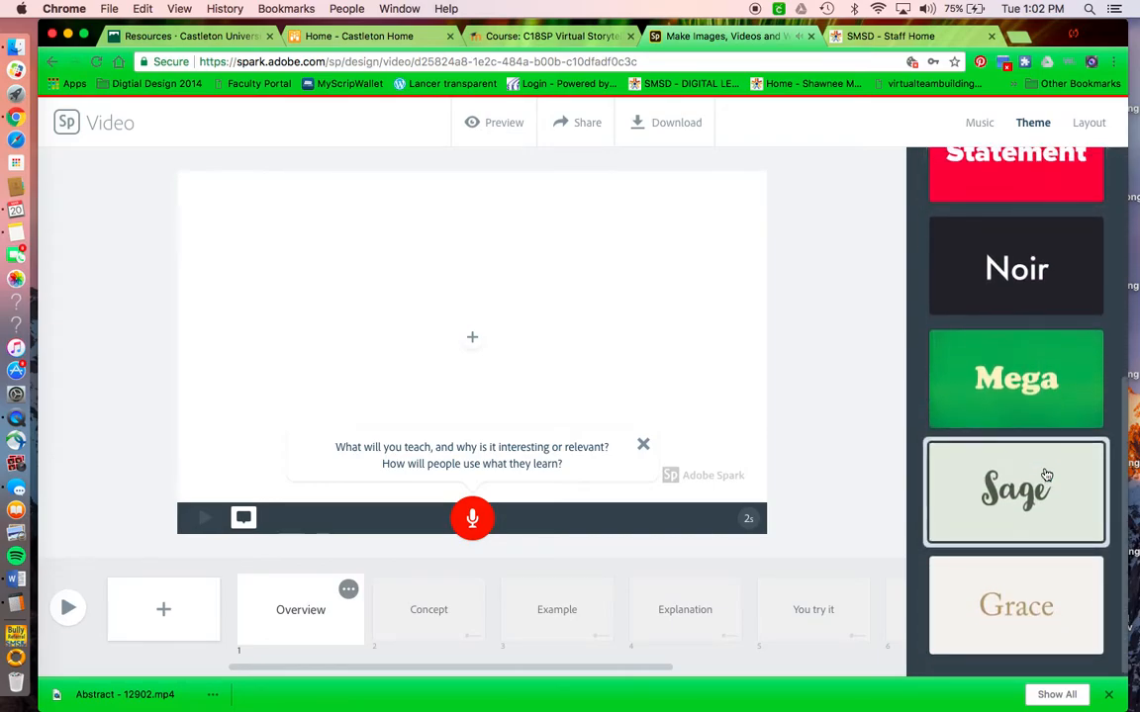
scroll(1043, 473, "up", 3)
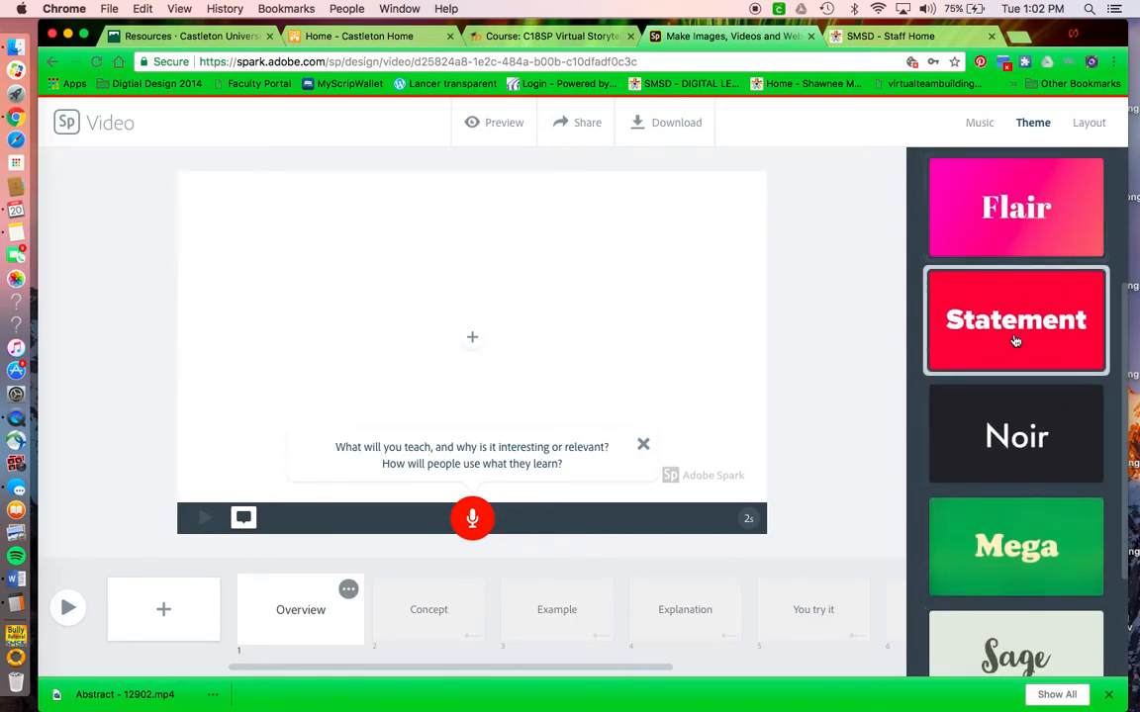
left_click(1093, 126)
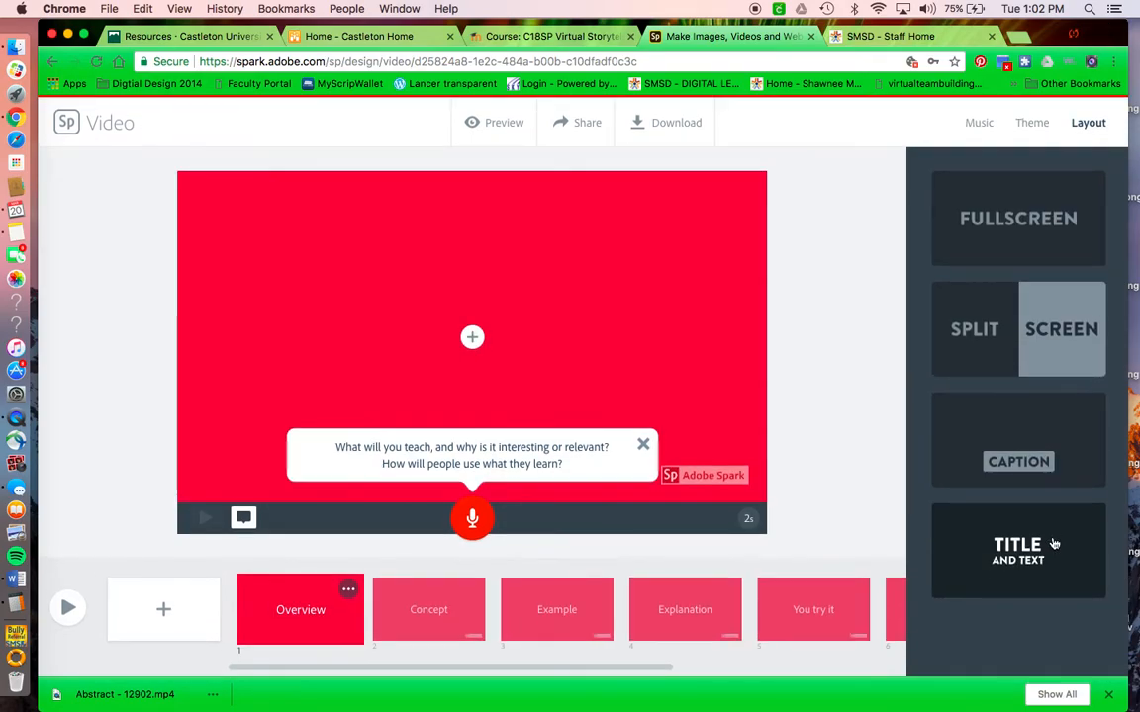
Add the text "My Day" to the Overview slide.
left_click(477, 343)
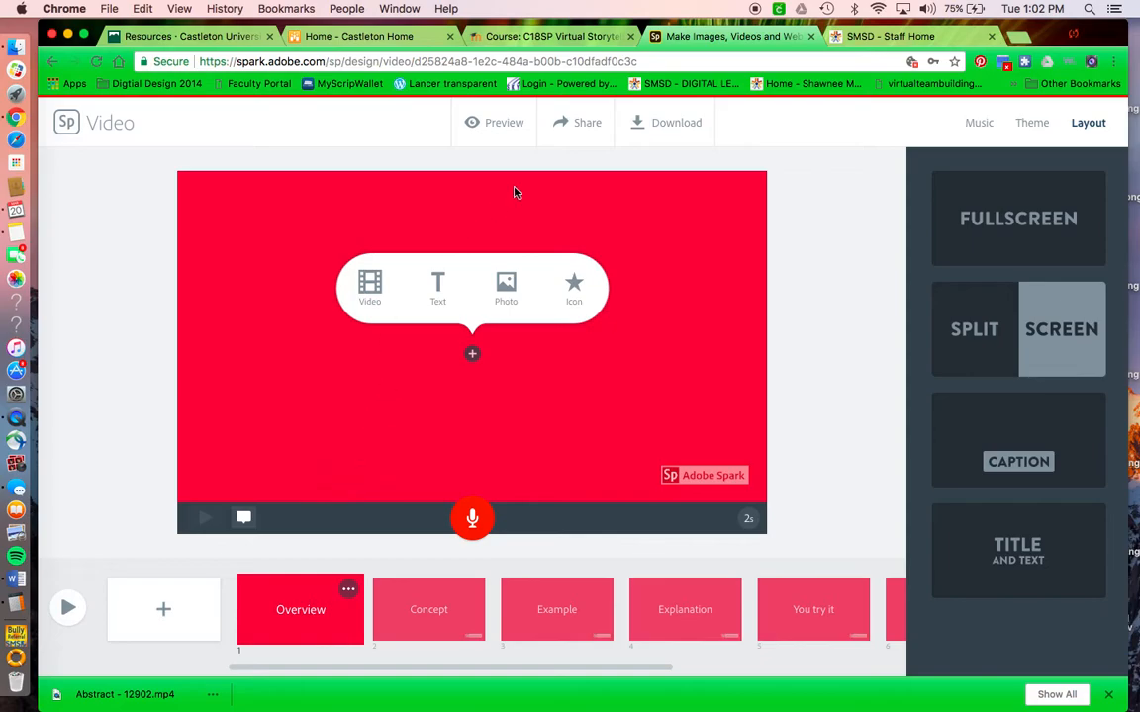
left_click(439, 285)
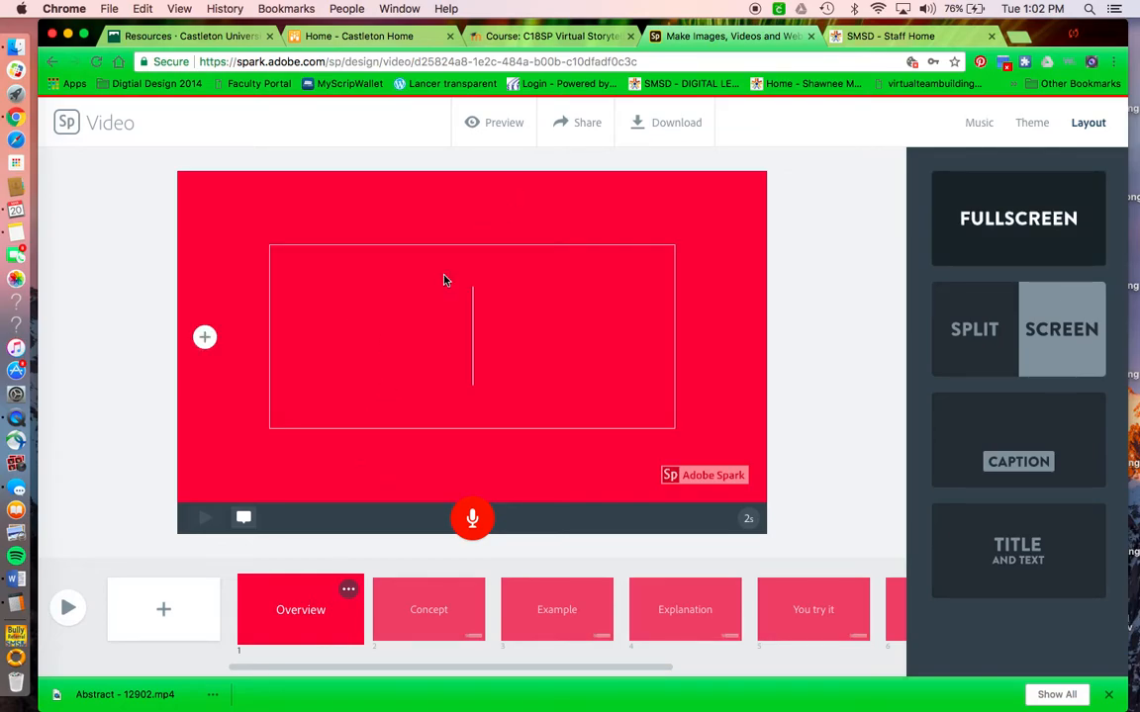
type("My Da")
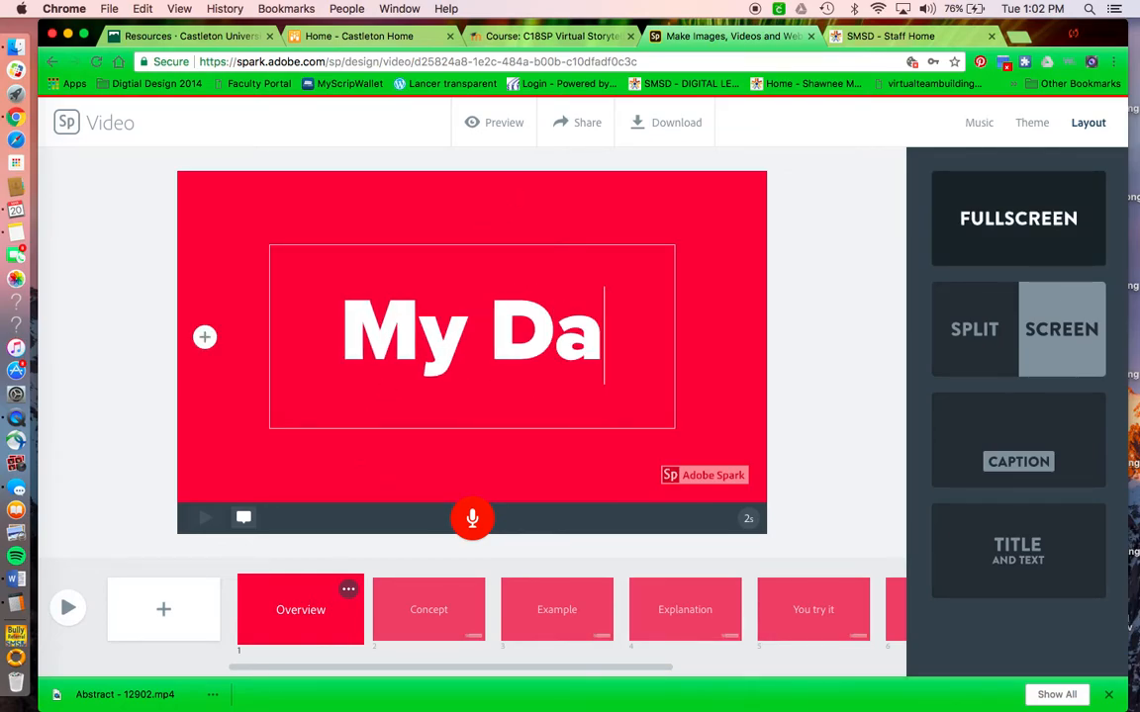
type("y")
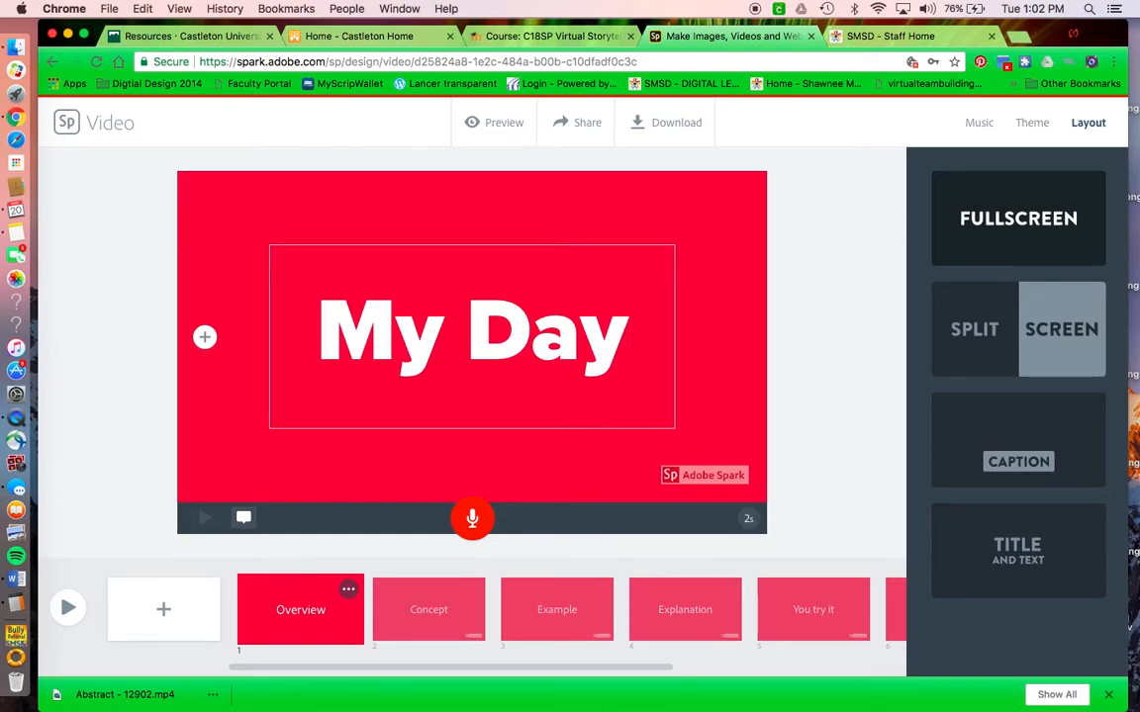
left_click(433, 452)
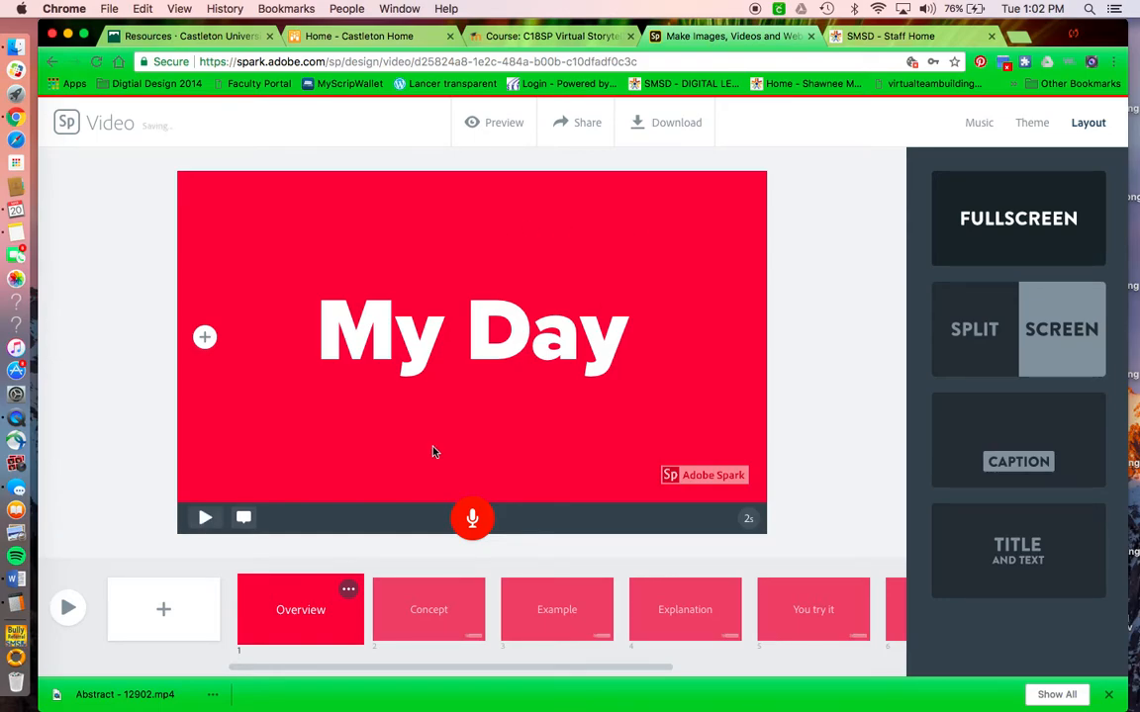
Add the desktop video file IMG_9825.mov to the Concept slide.
left_click(456, 630)
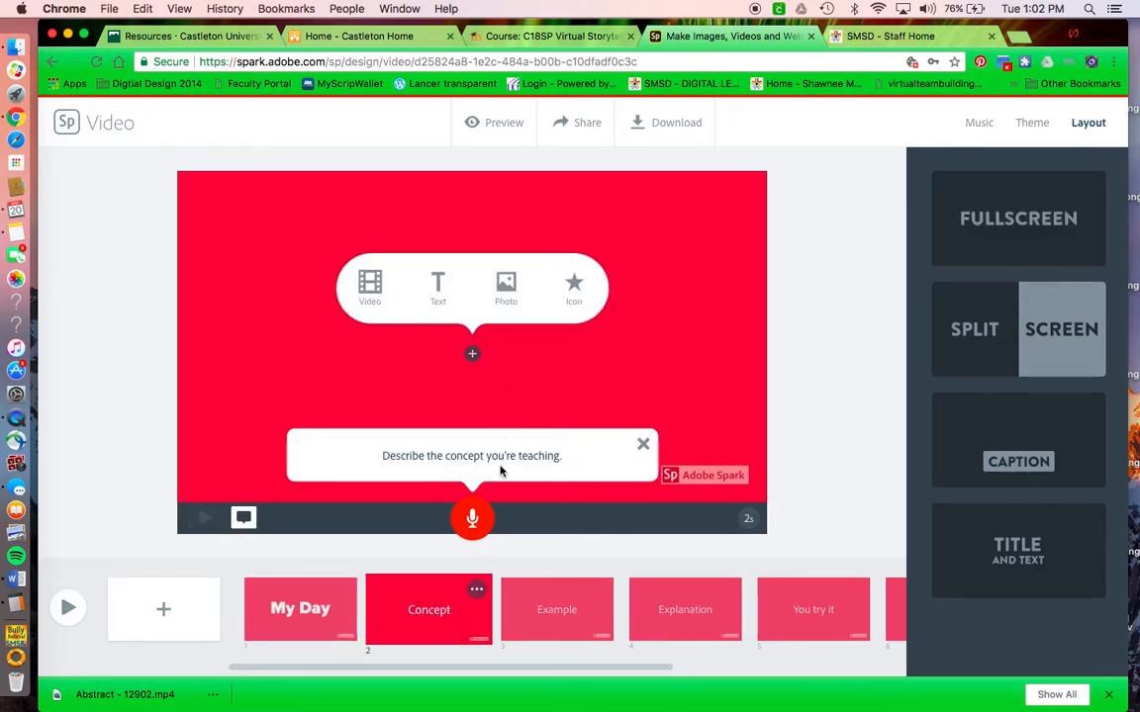
left_click(369, 287)
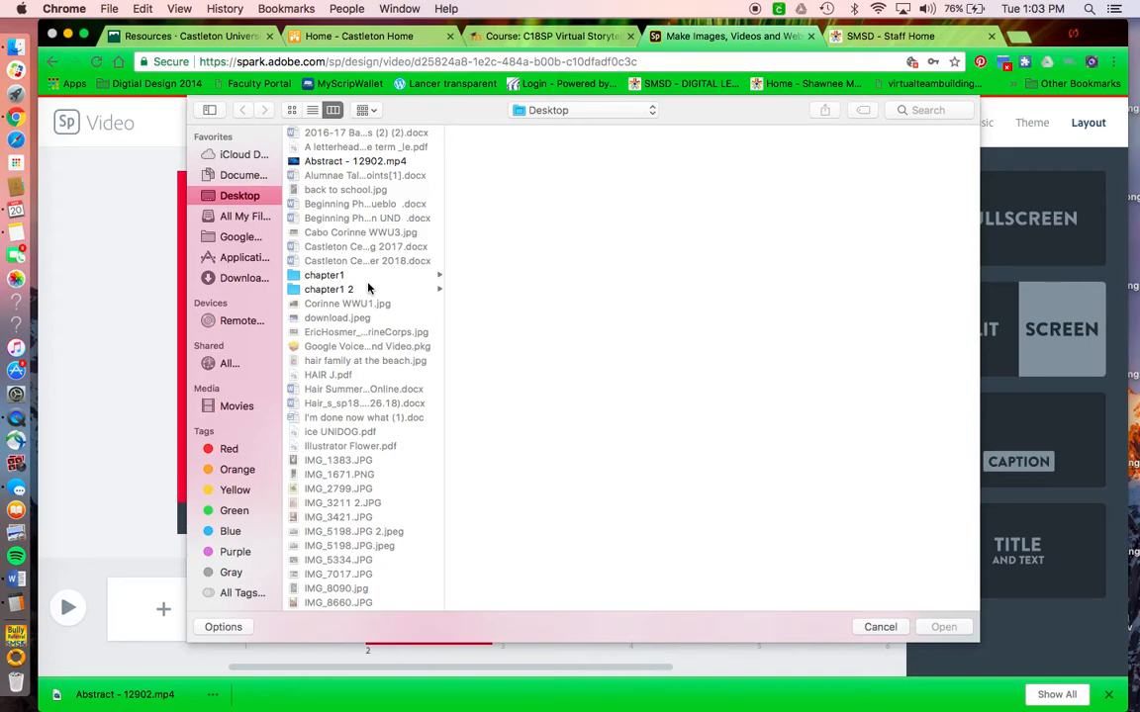
scroll(374, 503, "down", 5)
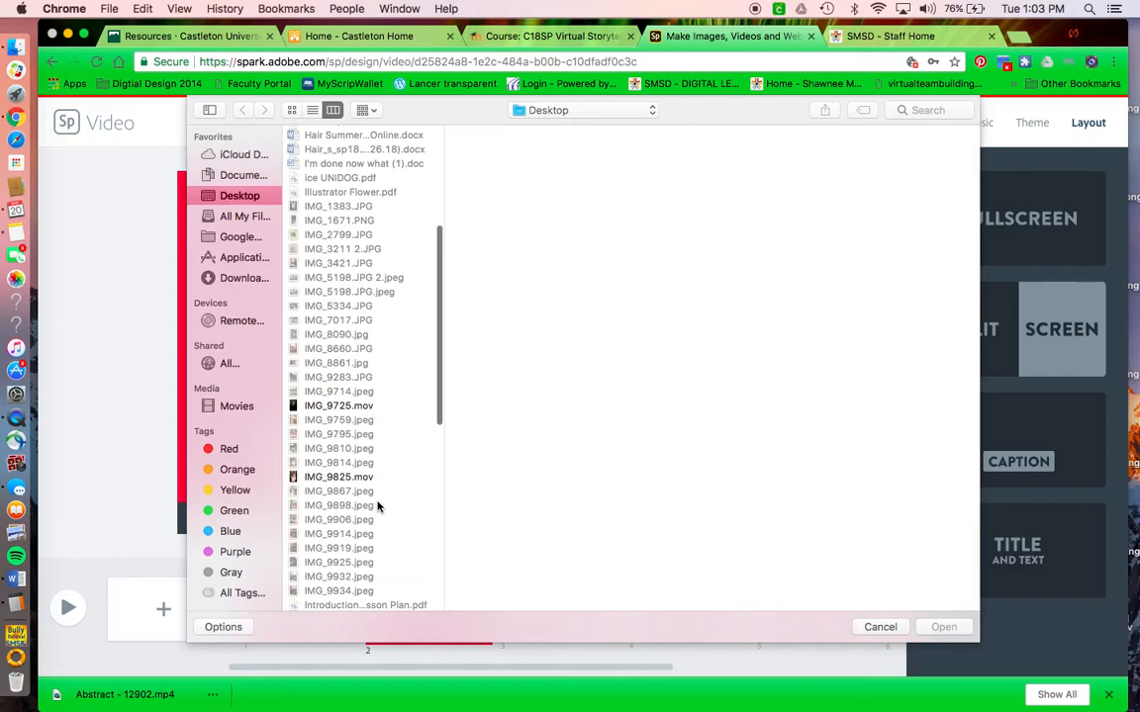
scroll(377, 506, "down", 5)
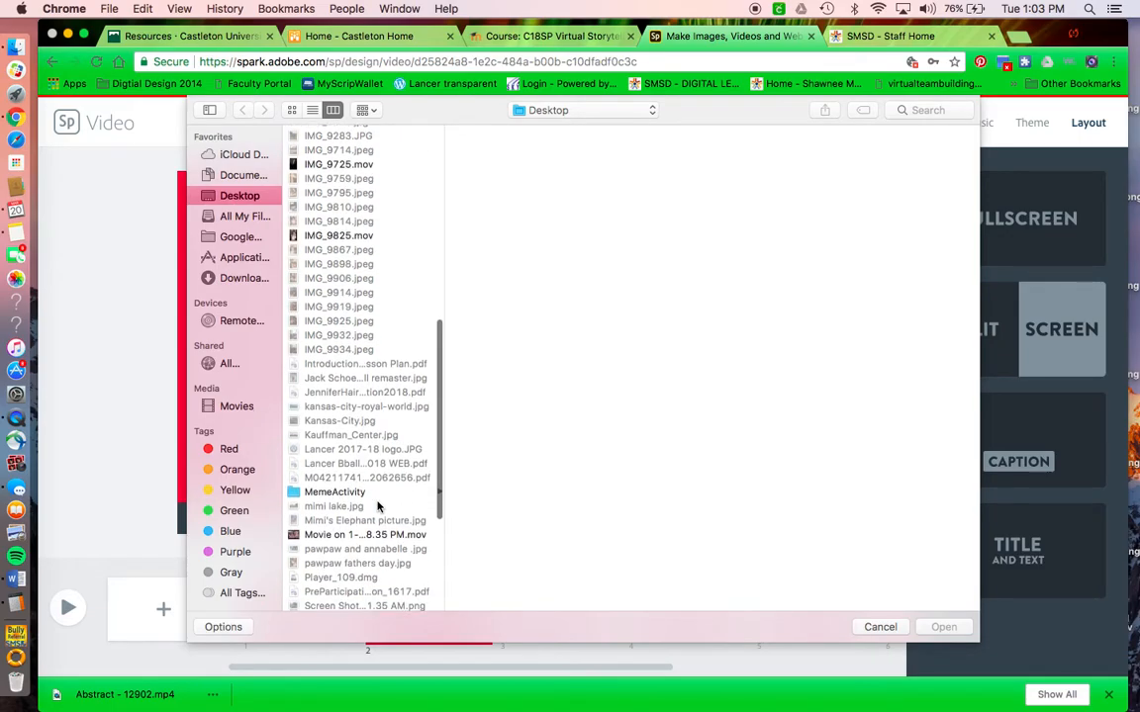
scroll(377, 506, "down", 2)
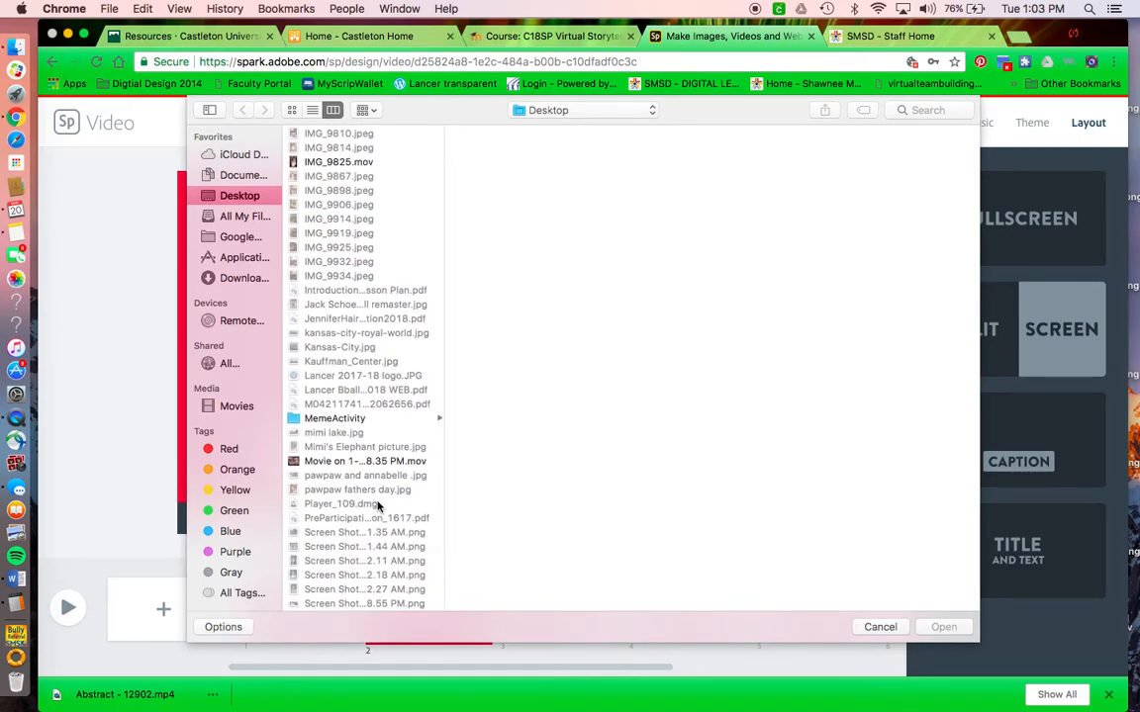
scroll(377, 507, "up", 15)
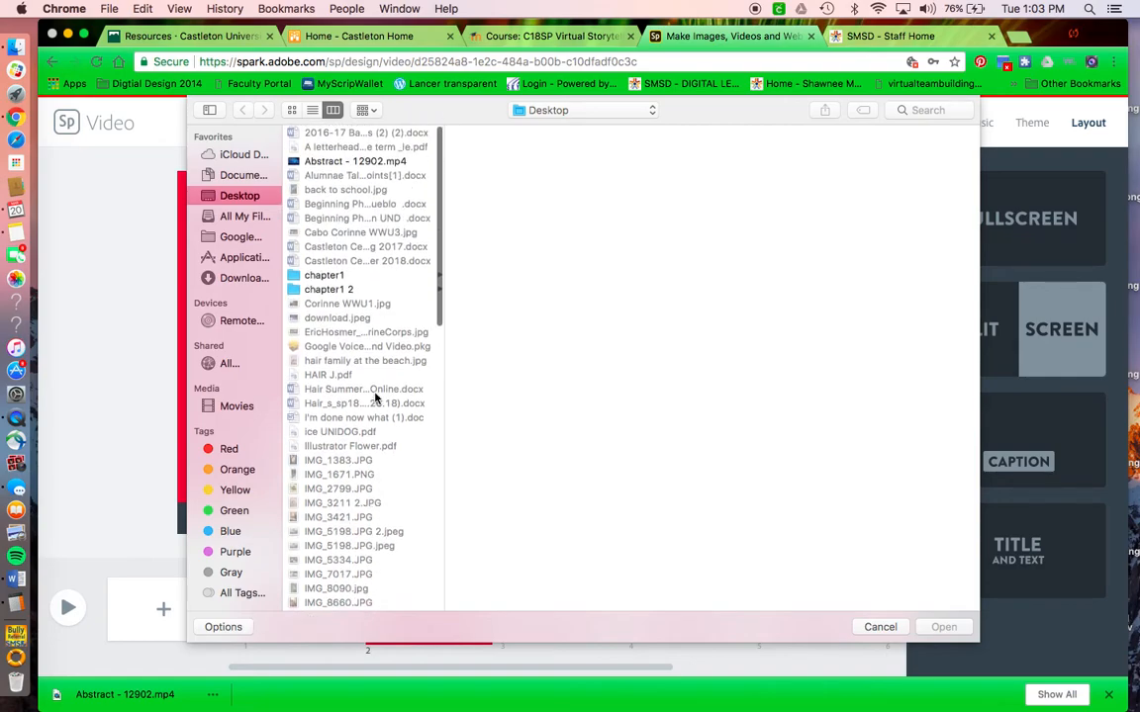
scroll(375, 397, "down", 5)
scroll(375, 397, "up", 5)
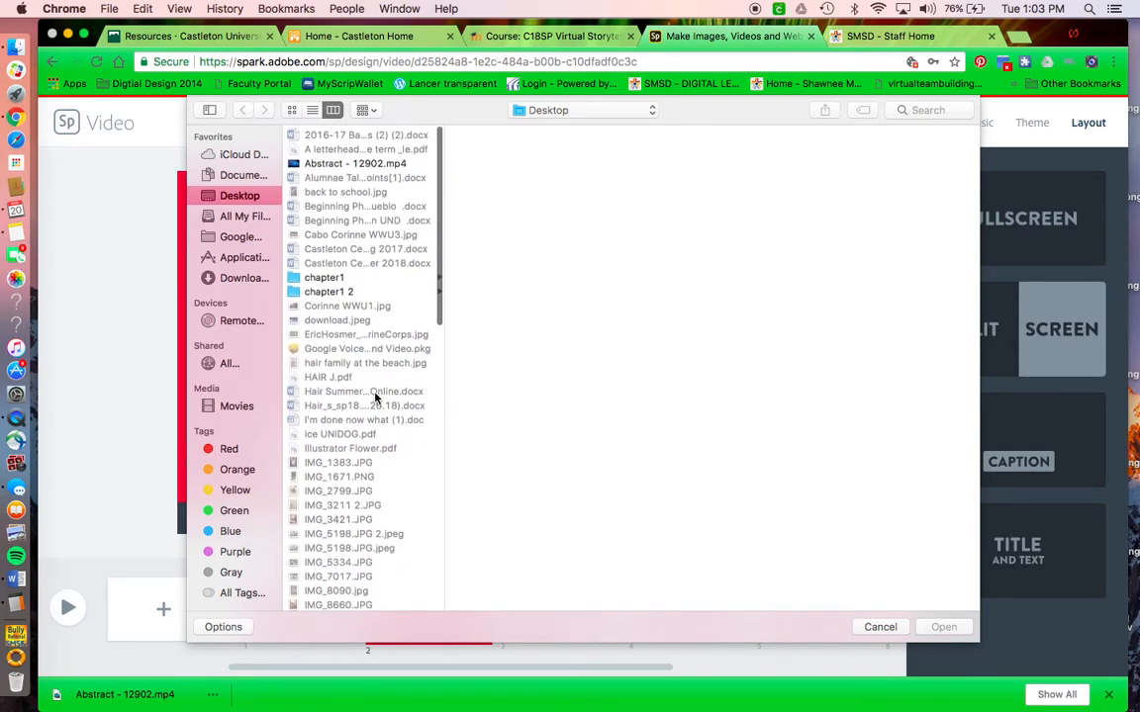
scroll(369, 323, "down", 10)
scroll(366, 323, "up", 3)
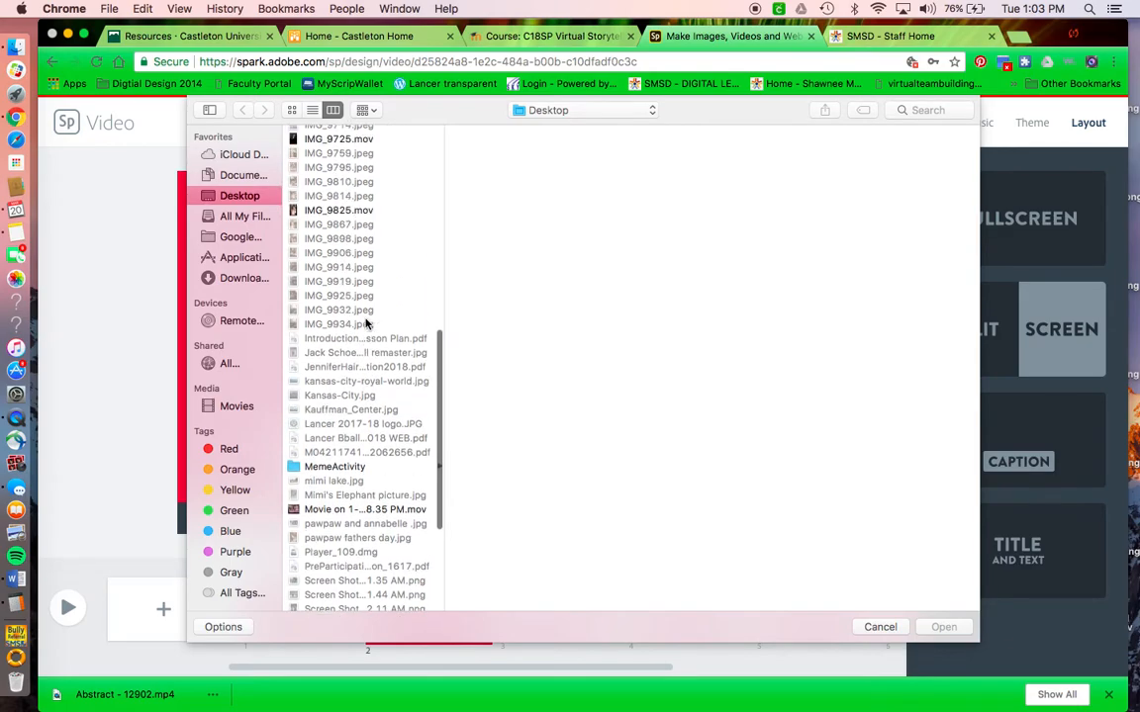
left_click(326, 210)
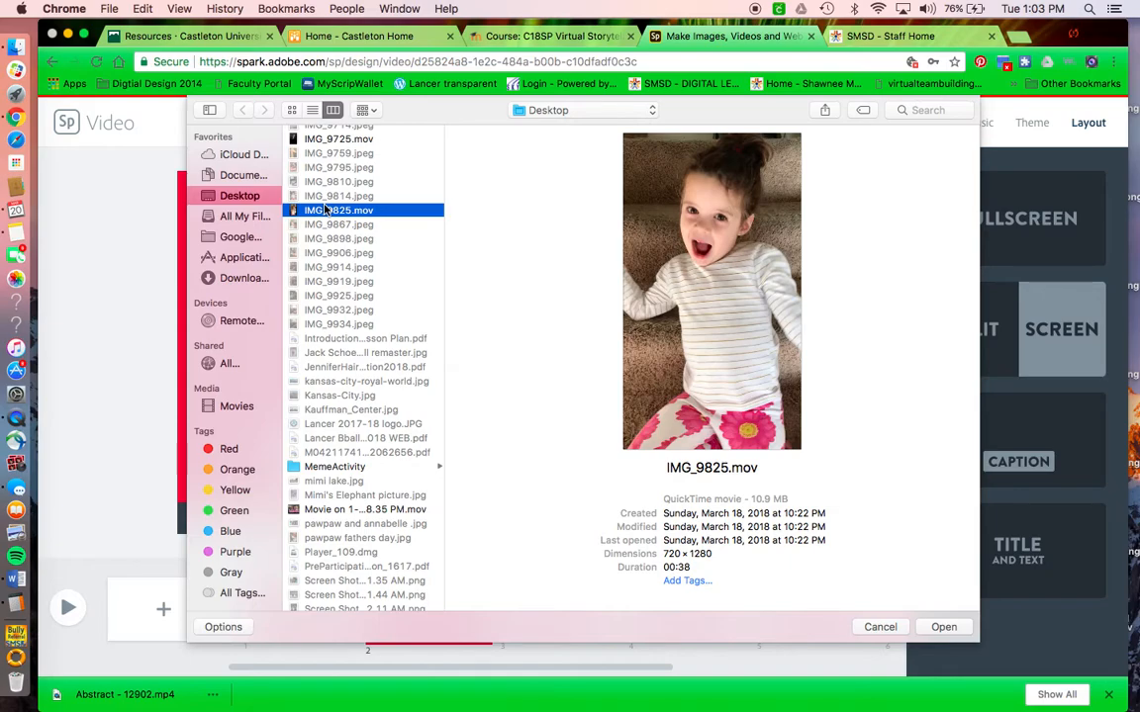
left_click(943, 627)
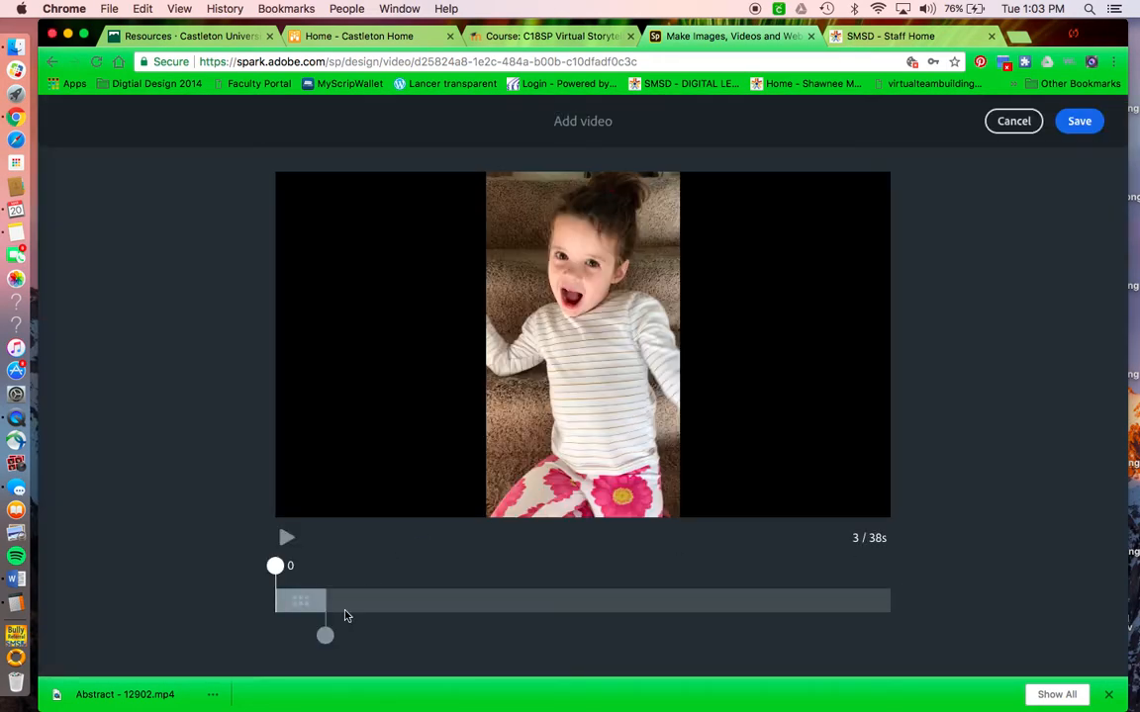
Try trimming the clip to the range from 10 to 25 seconds and play back the selection.
left_click_drag(325, 635, 486, 618)
left_click_drag(275, 565, 407, 569)
mouse_move(486, 636)
left_mouse_down()
mouse_move(579, 634)
mouse_move(469, 632)
left_mouse_up()
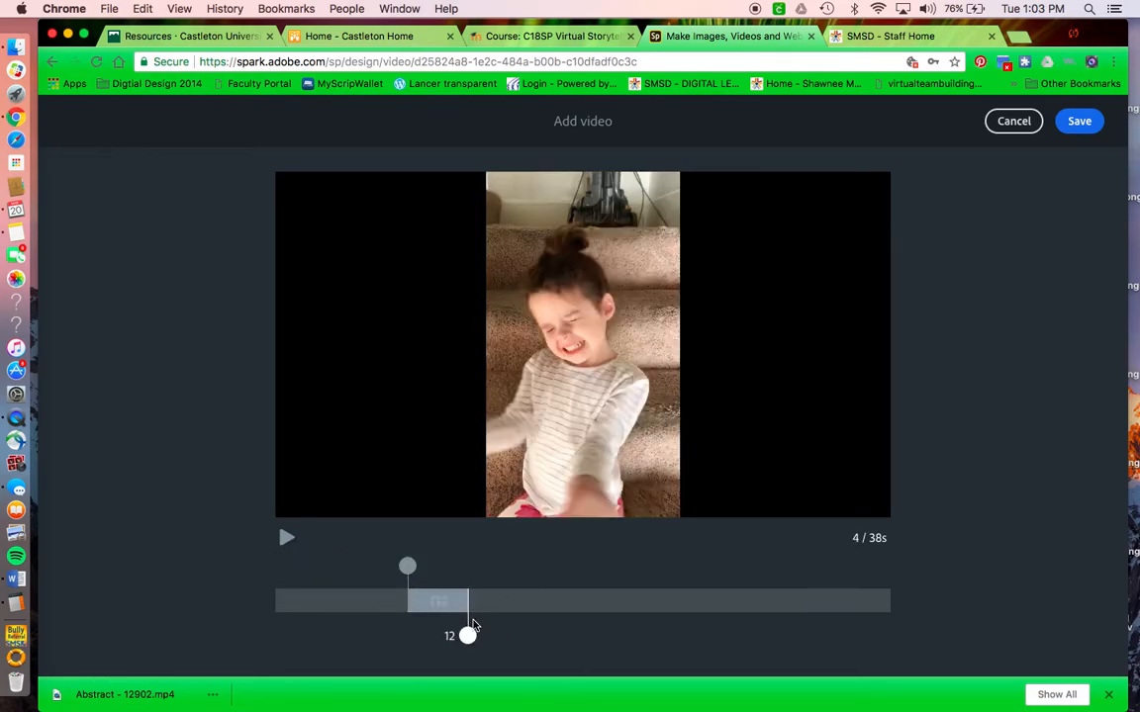
left_click_drag(407, 565, 392, 566)
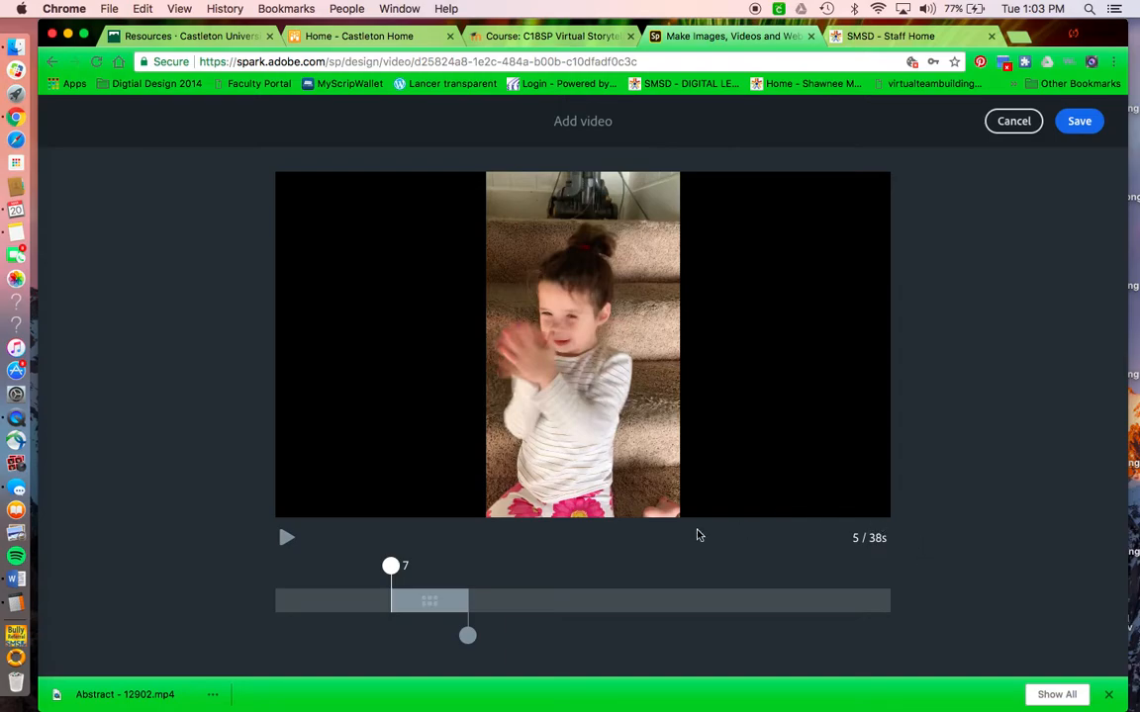
left_click_drag(393, 565, 364, 565)
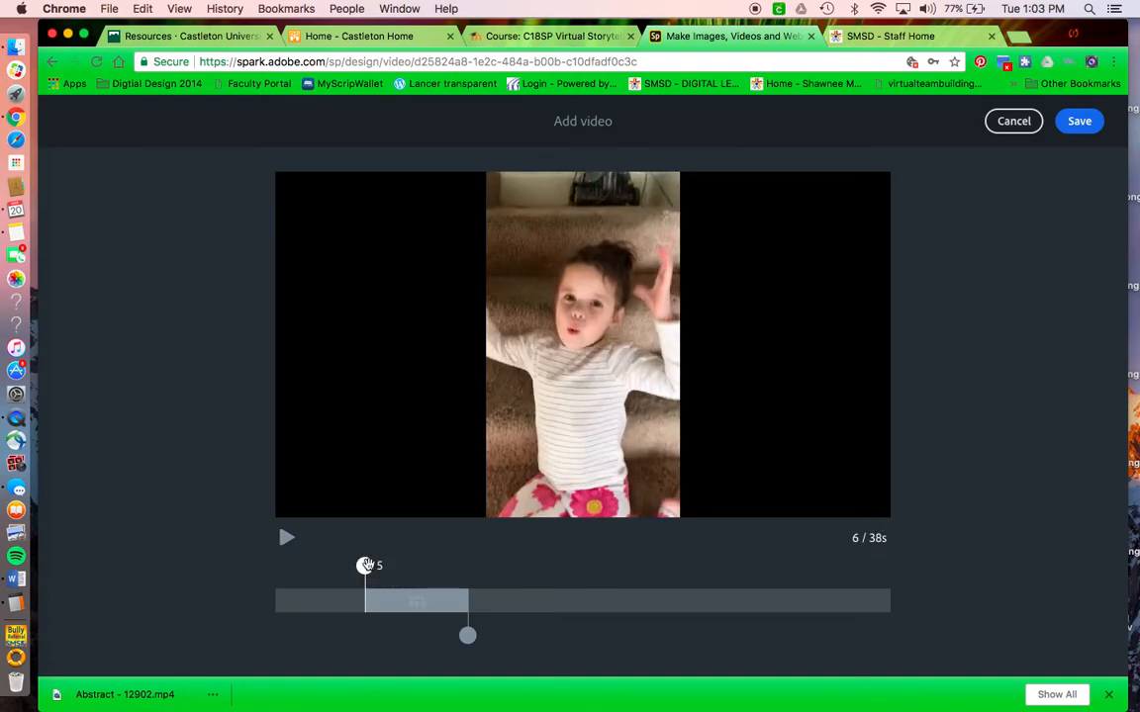
left_click_drag(478, 637, 690, 634)
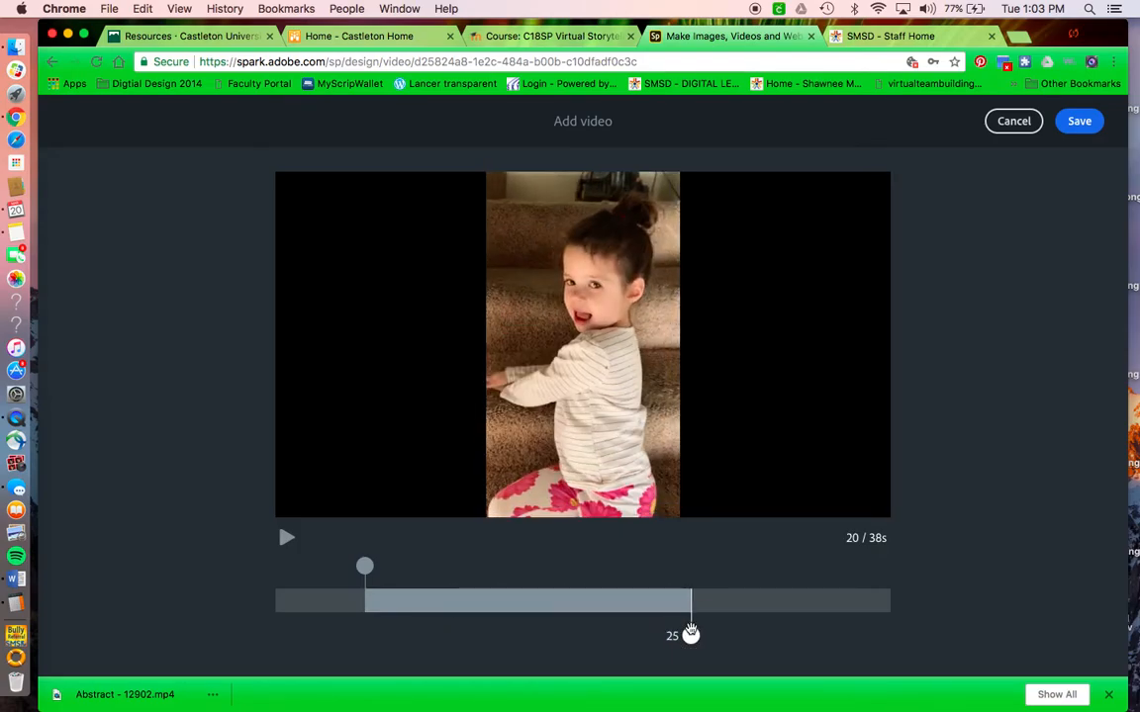
left_click_drag(365, 565, 445, 565)
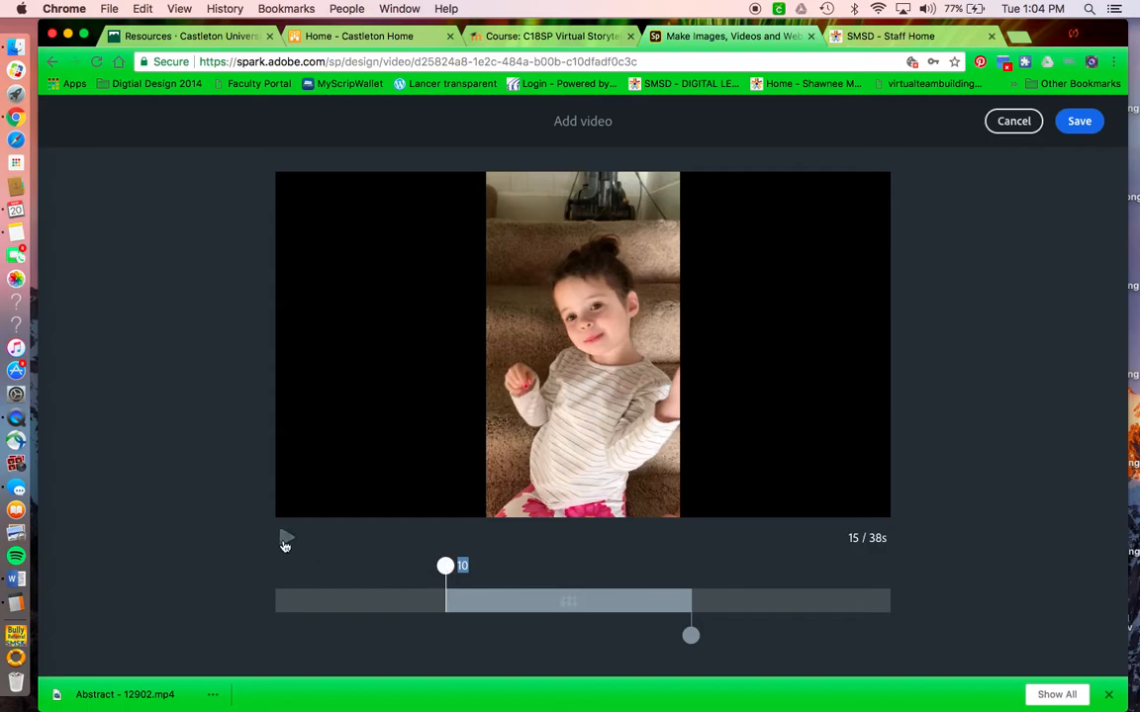
left_click(287, 540)
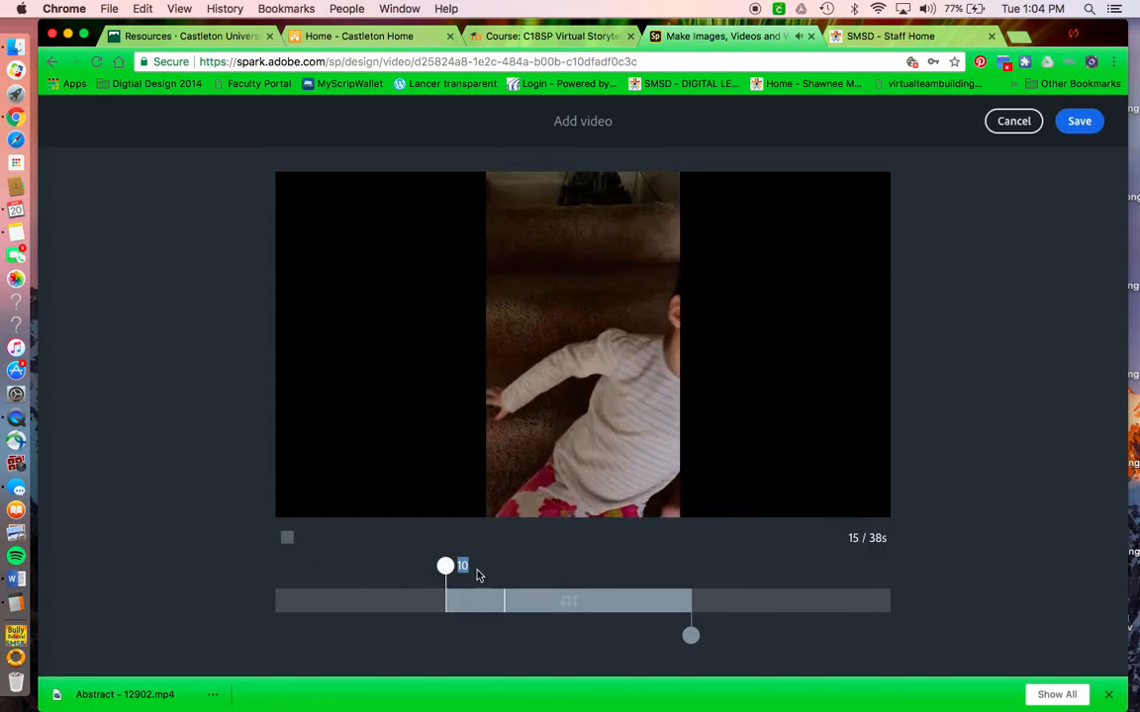
Trim the clip to run from 8 to 15 seconds, play it back and save it to the slide.
left_click_drag(690, 635, 649, 636)
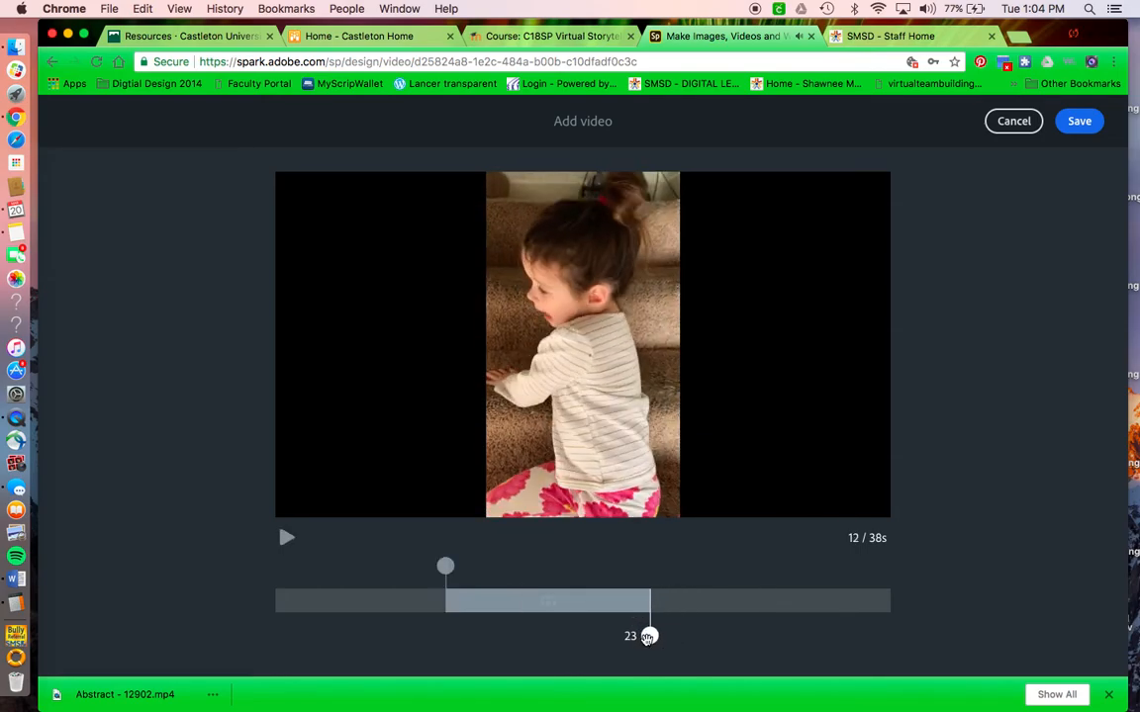
left_click(283, 540)
left_click_drag(446, 566, 411, 566)
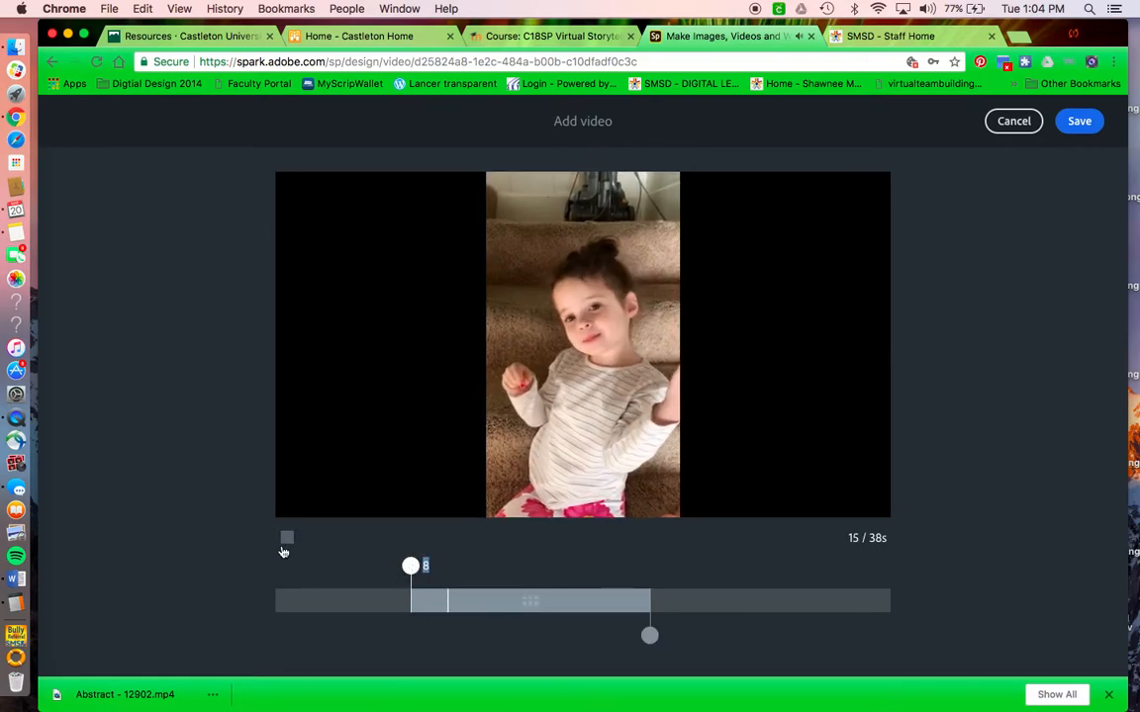
left_click_drag(649, 635, 543, 633)
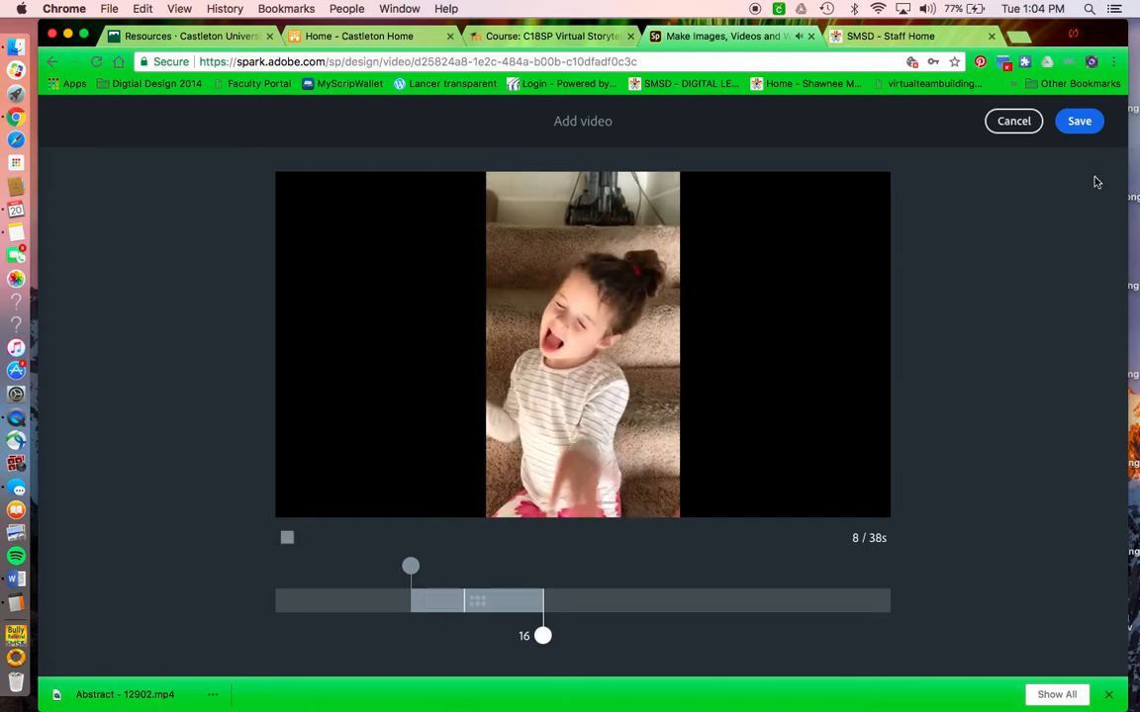
left_click(542, 636)
left_click_drag(542, 635, 519, 635)
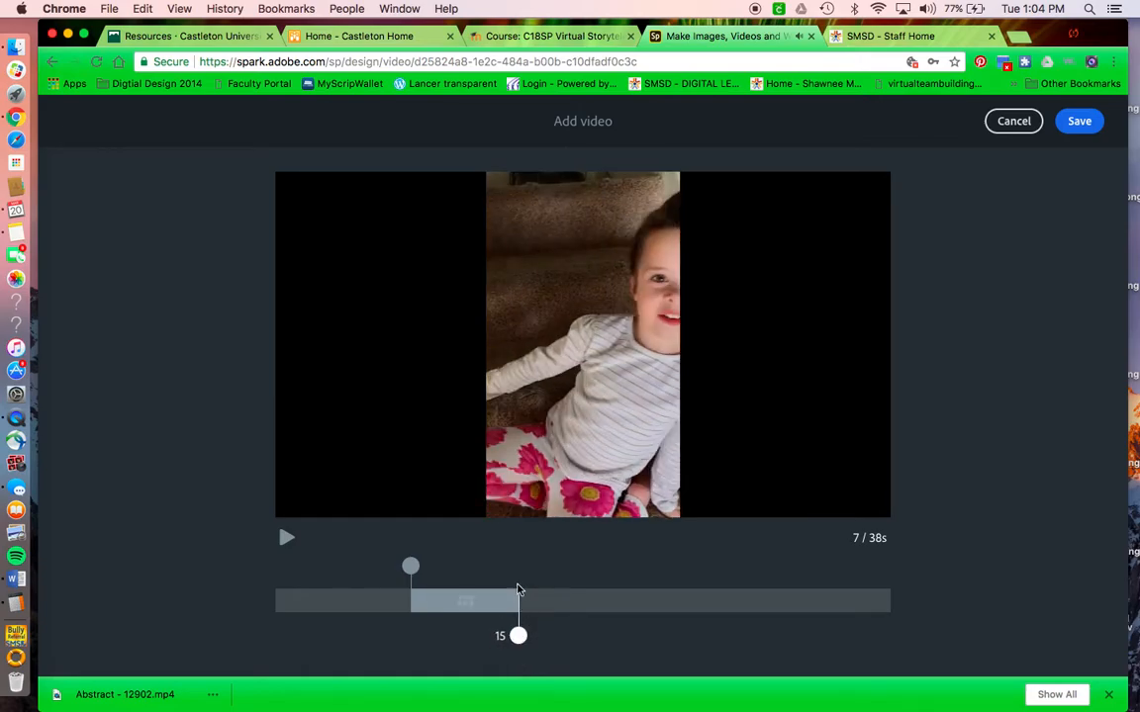
left_click(285, 537)
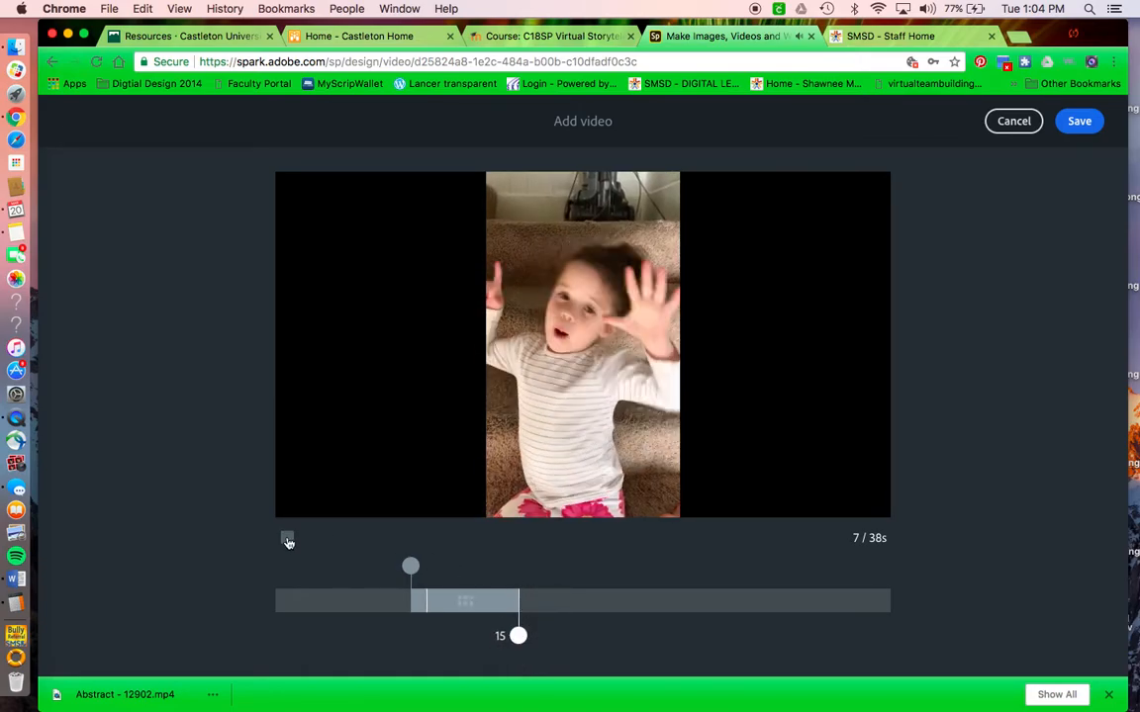
left_click(1080, 128)
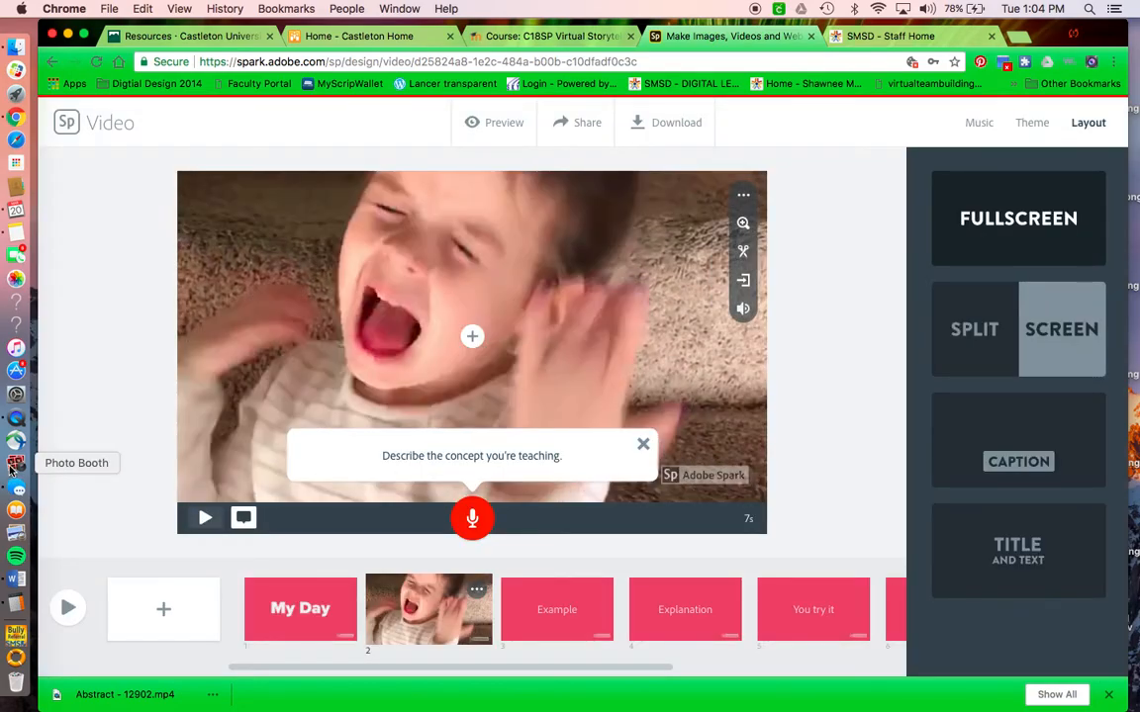
Switch to Photo Booth to look at its recording window, and close it again.
left_click(15, 465)
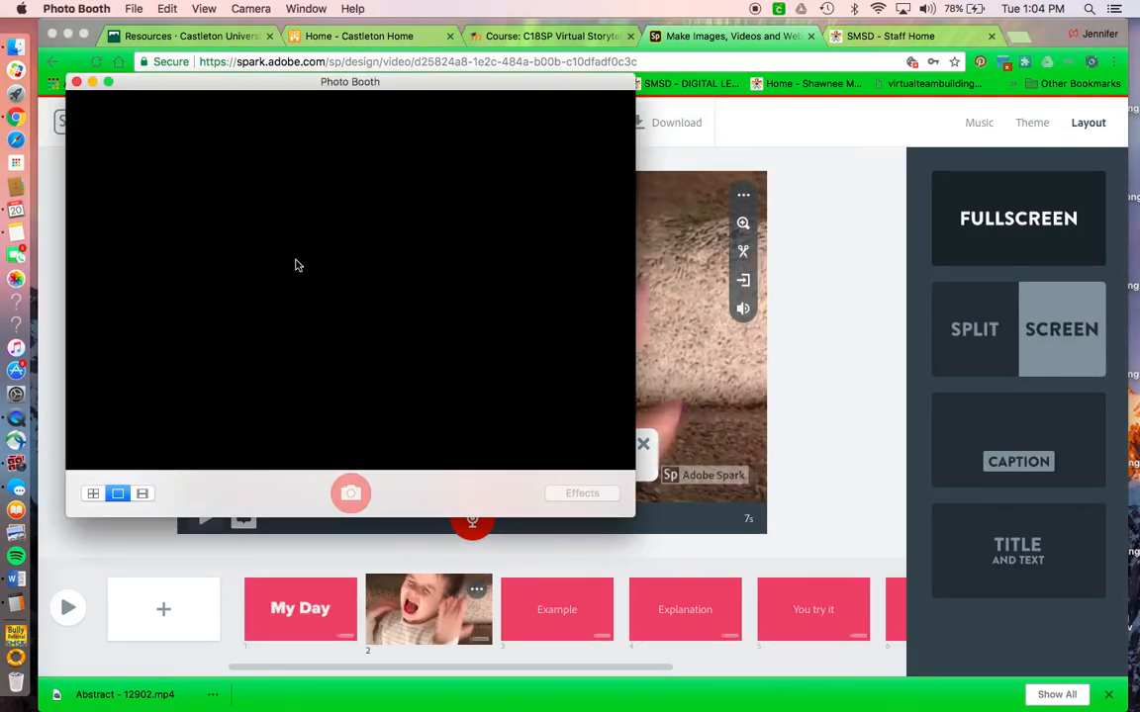
left_click(77, 81)
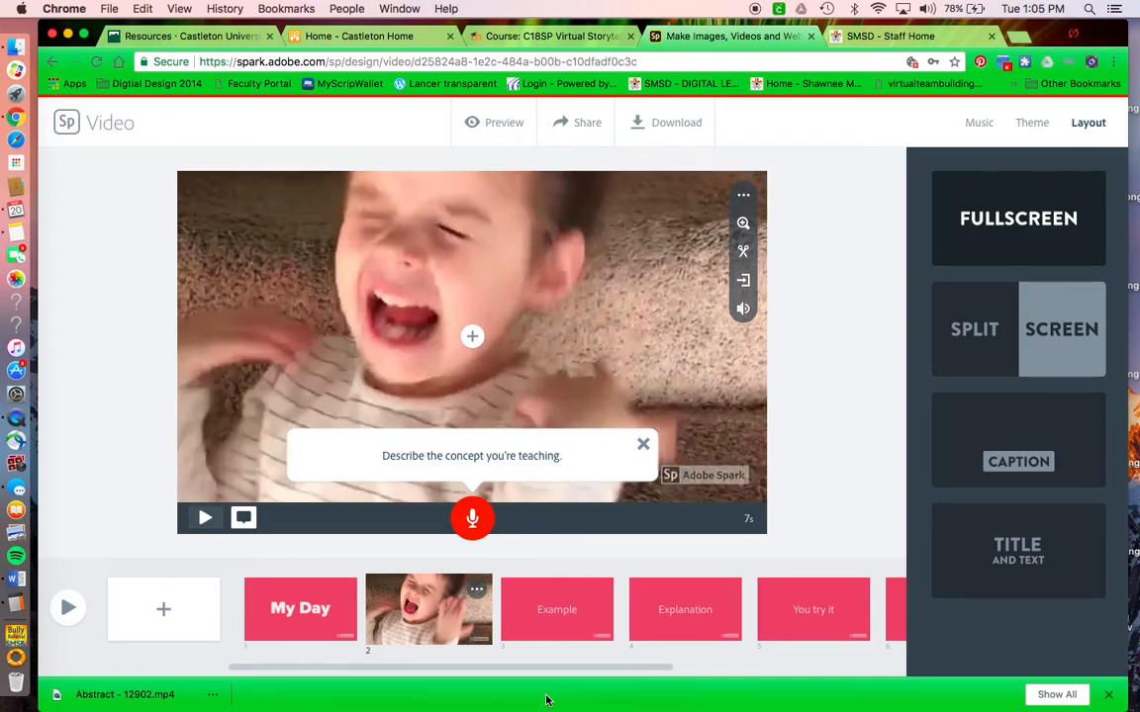
Search the free photos for "book" and add the open book with heart-shaped pages to the Example slide.
left_click(557, 611)
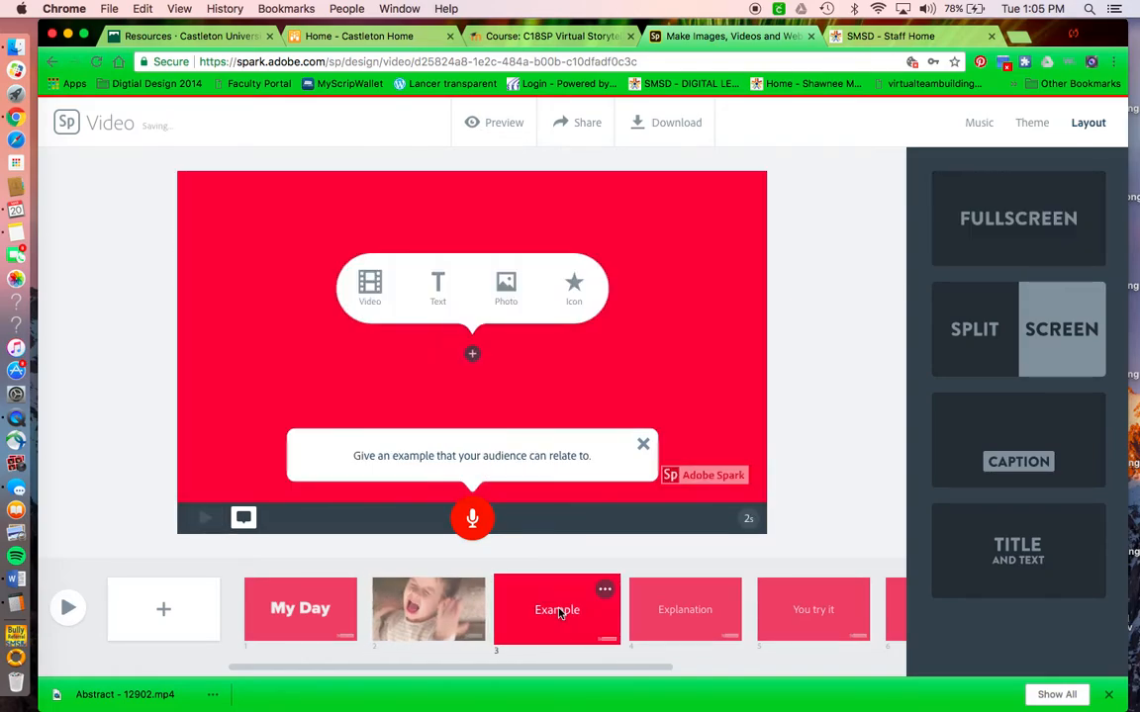
left_click(506, 284)
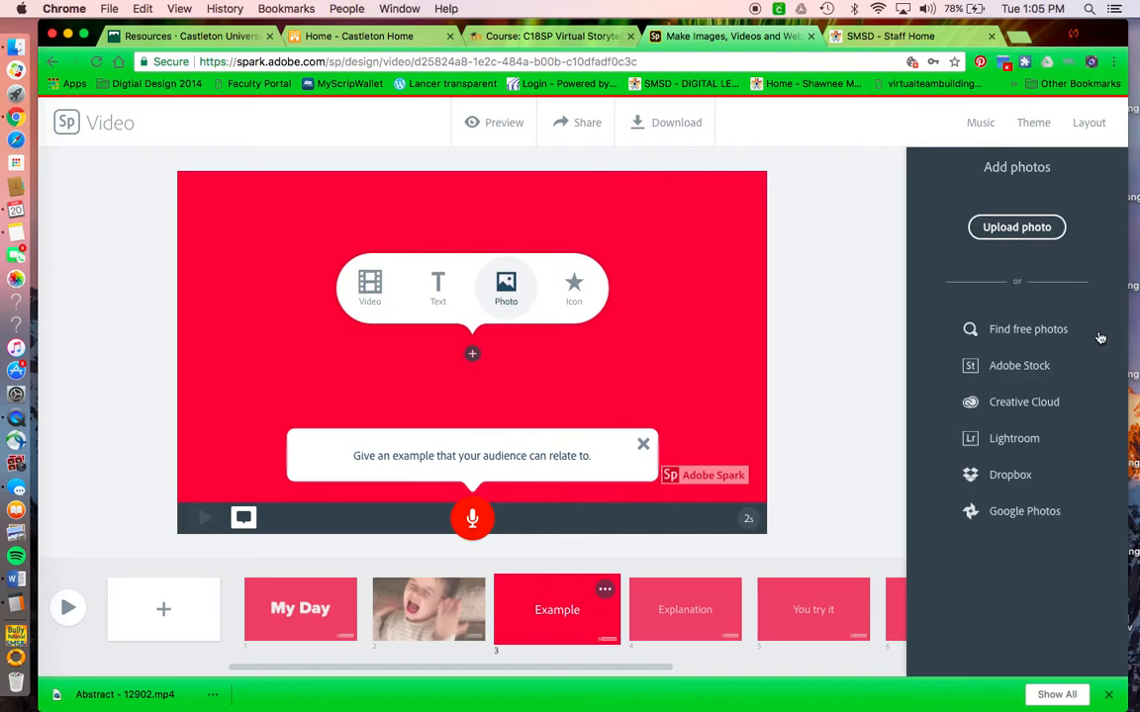
left_click(1003, 336)
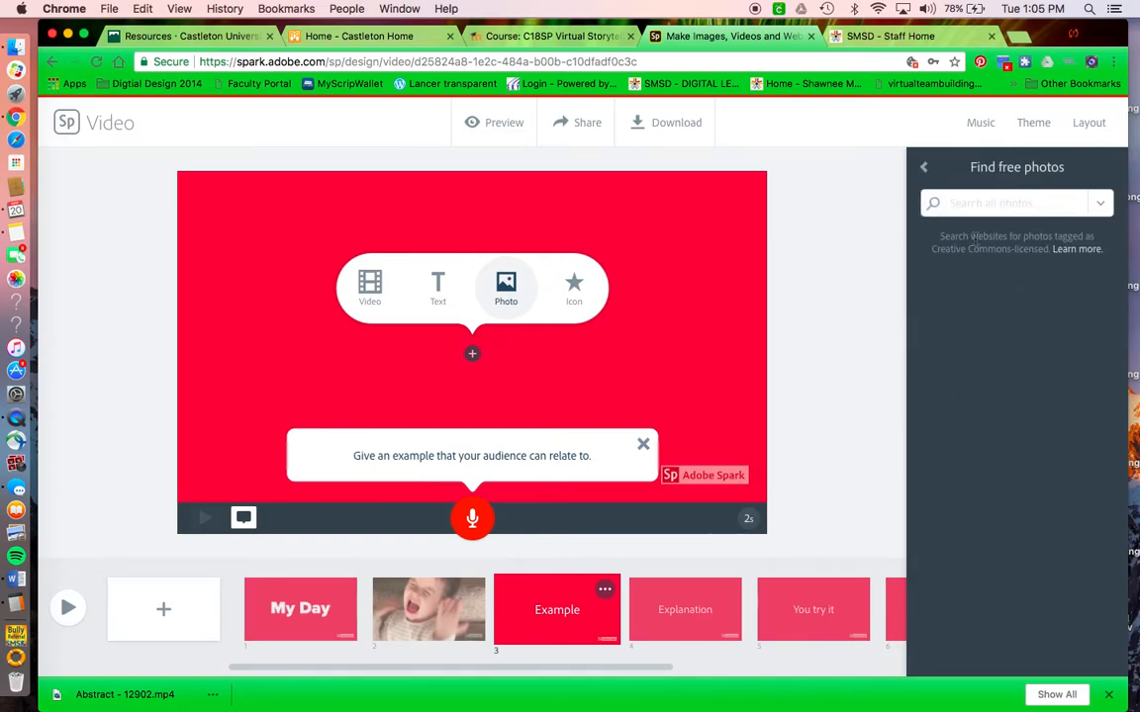
type("b")
key("Return")
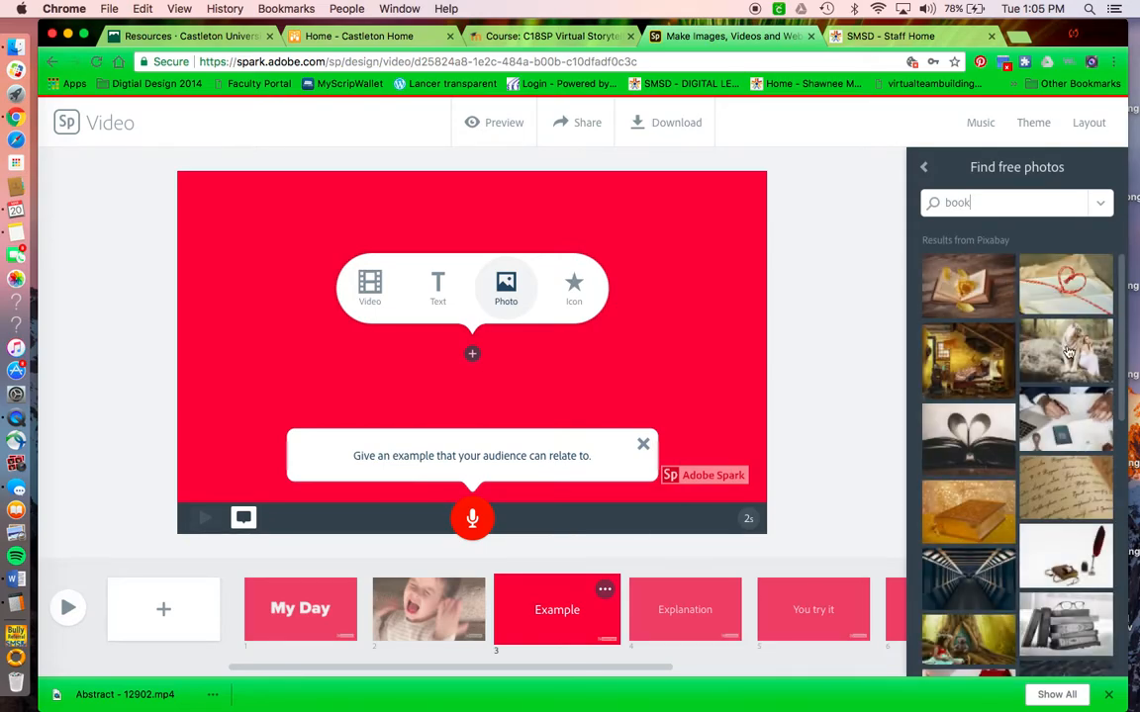
left_click(954, 462)
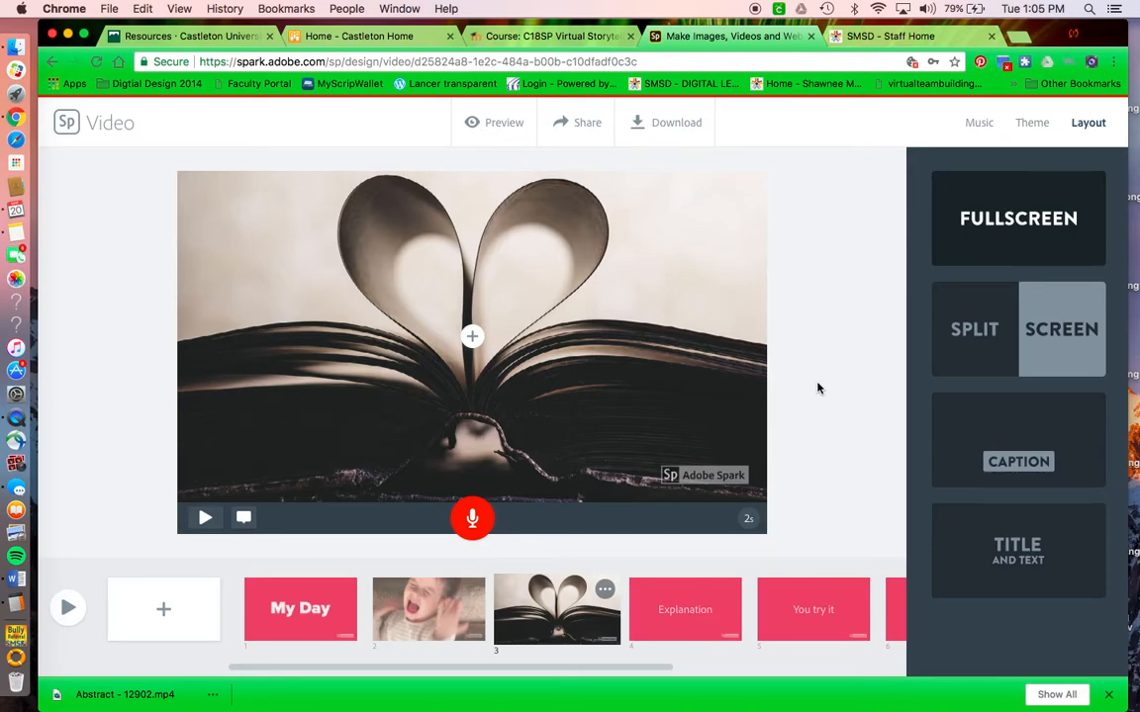
Add the text "Reading time!" to the Explanation slide and apply the Caption layout to it.
left_click(677, 596)
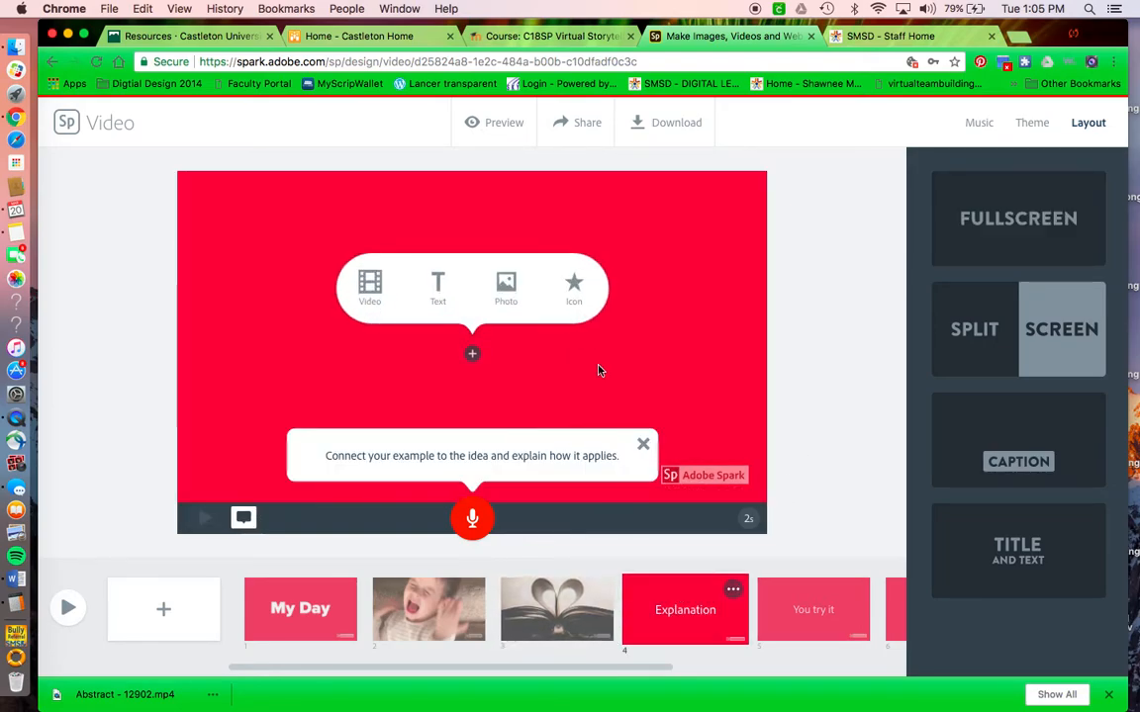
left_click(436, 289)
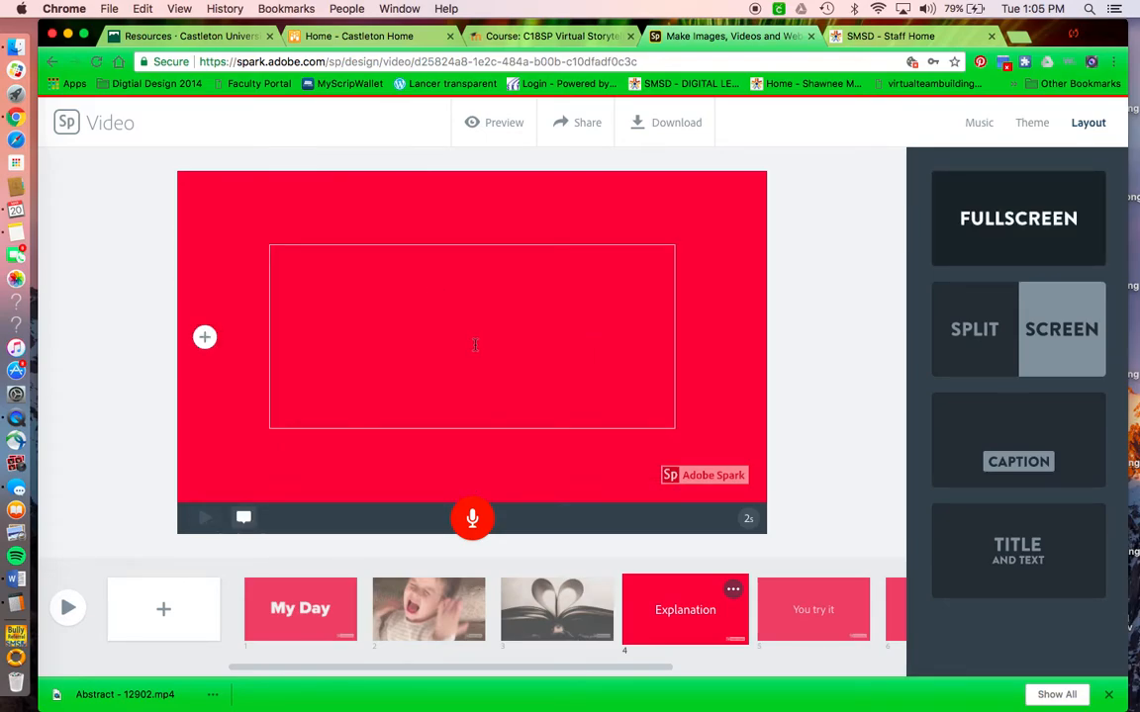
type("REading")
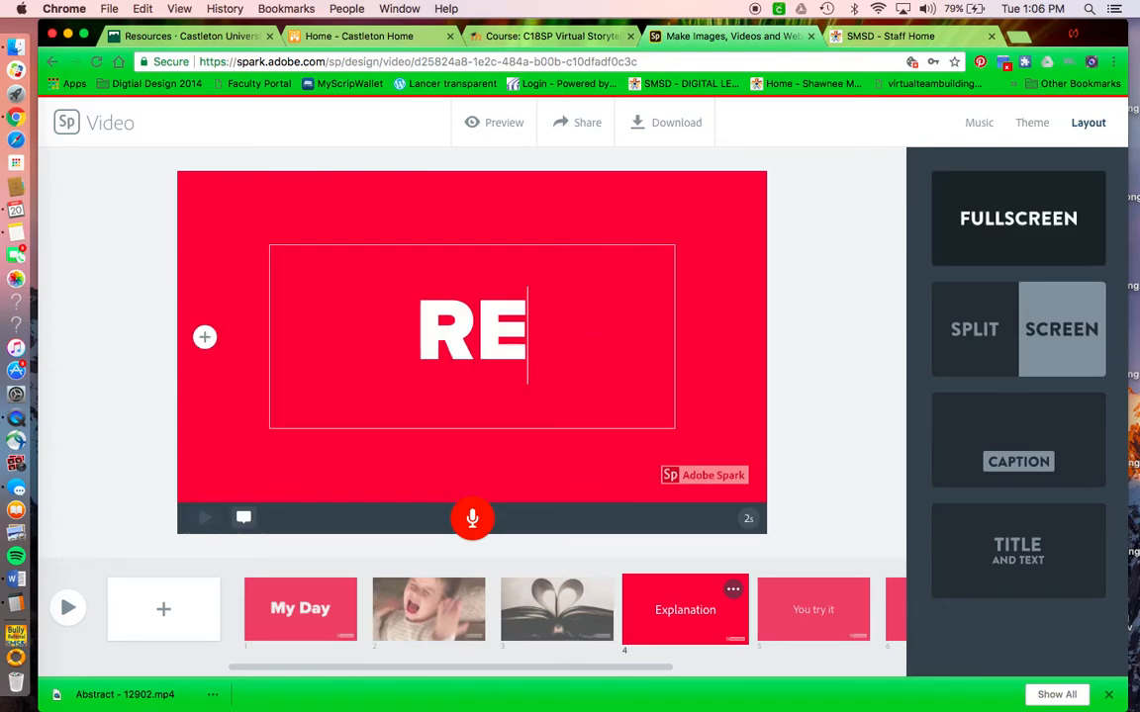
key("BackSpace")
key("BackSpace")
key("BackSpace")
key("BackSpace")
key("BackSpace")
key("BackSpace")
type("eading time!")
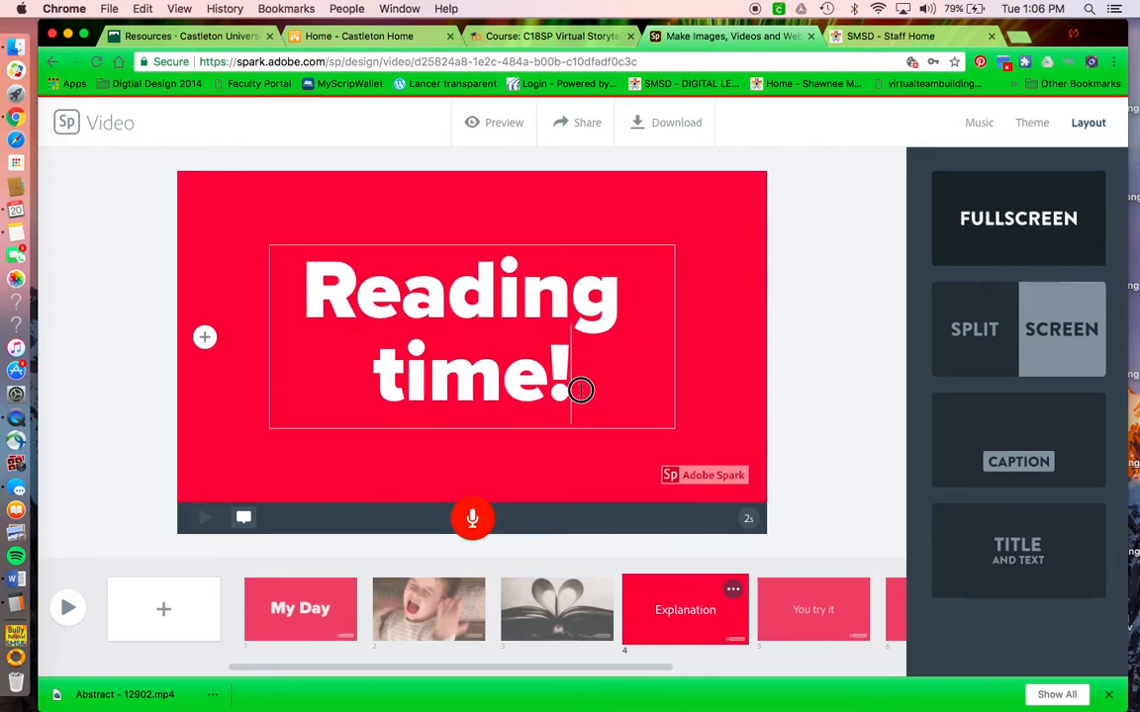
left_click_drag(591, 389, 280, 297)
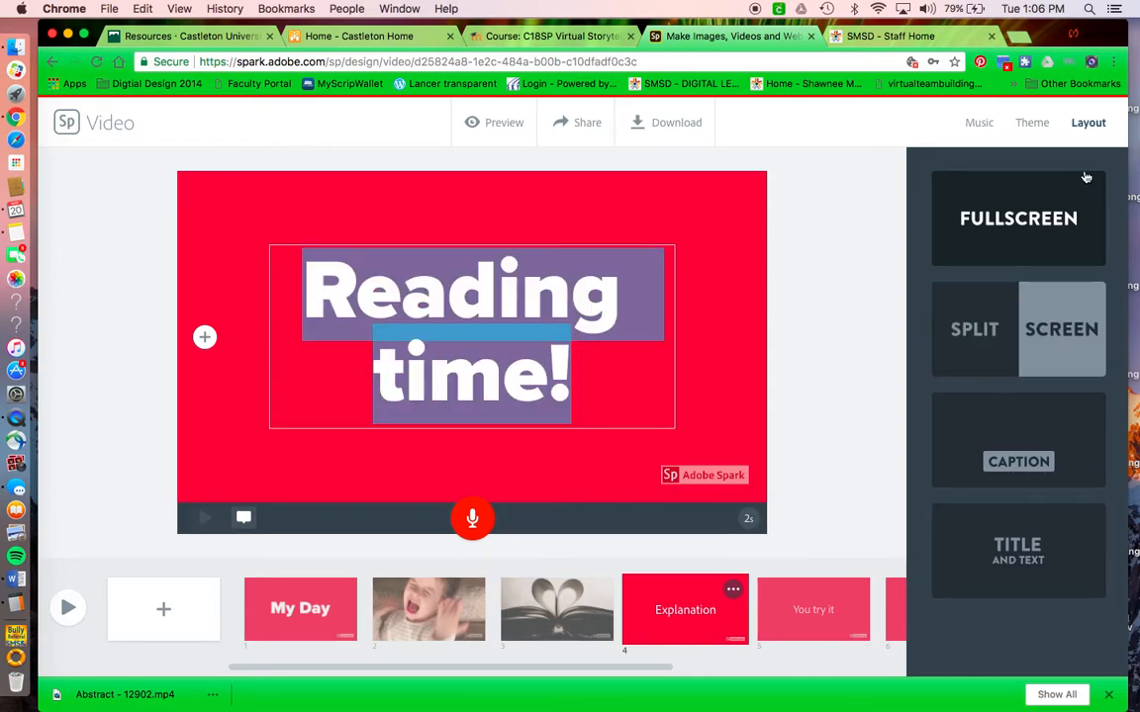
left_click(1028, 432)
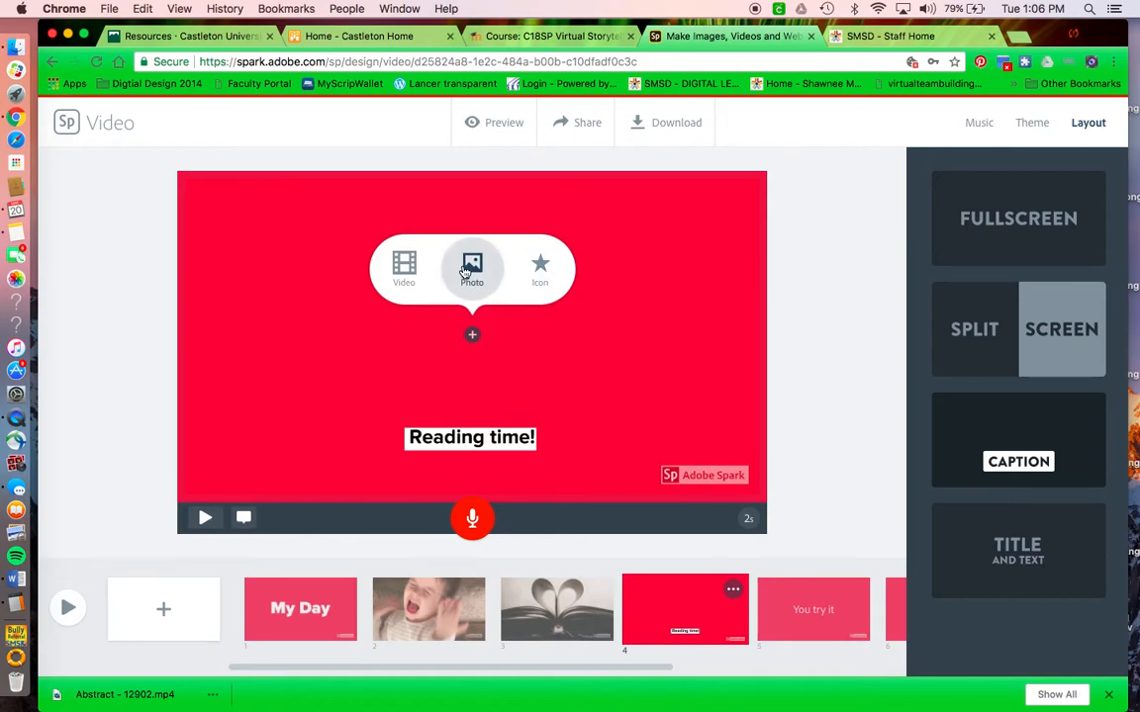
Add the free photo of the bear reading in bed to the "Reading time!" slide.
left_click(466, 271)
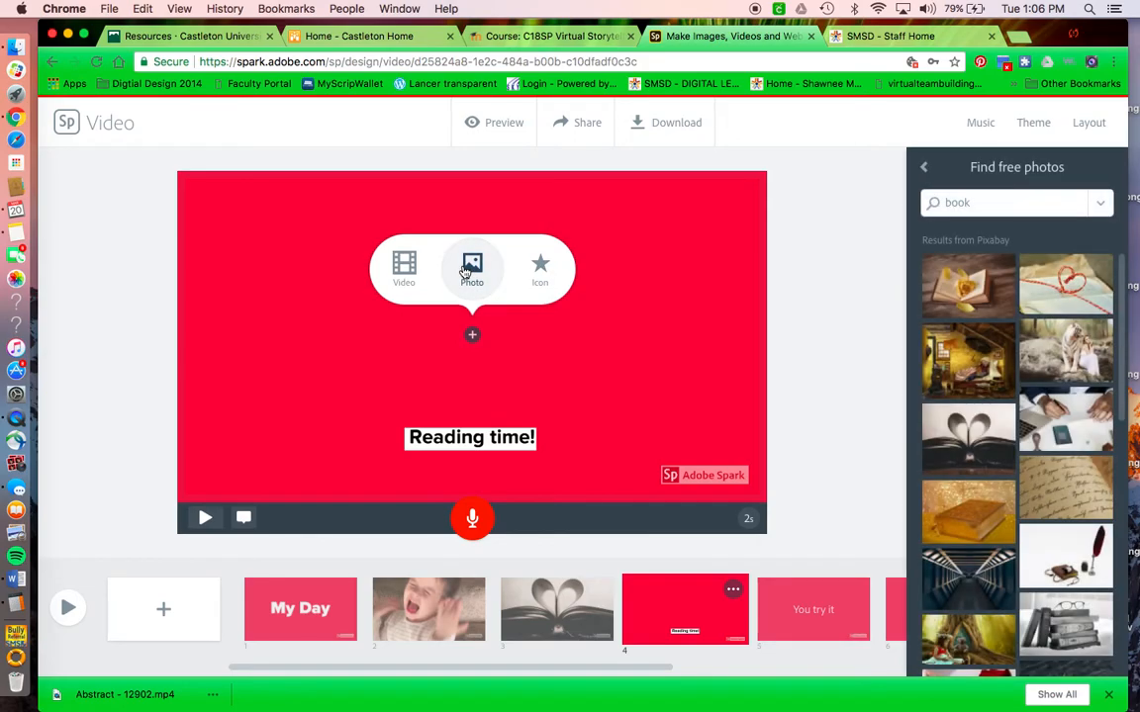
left_click(987, 354)
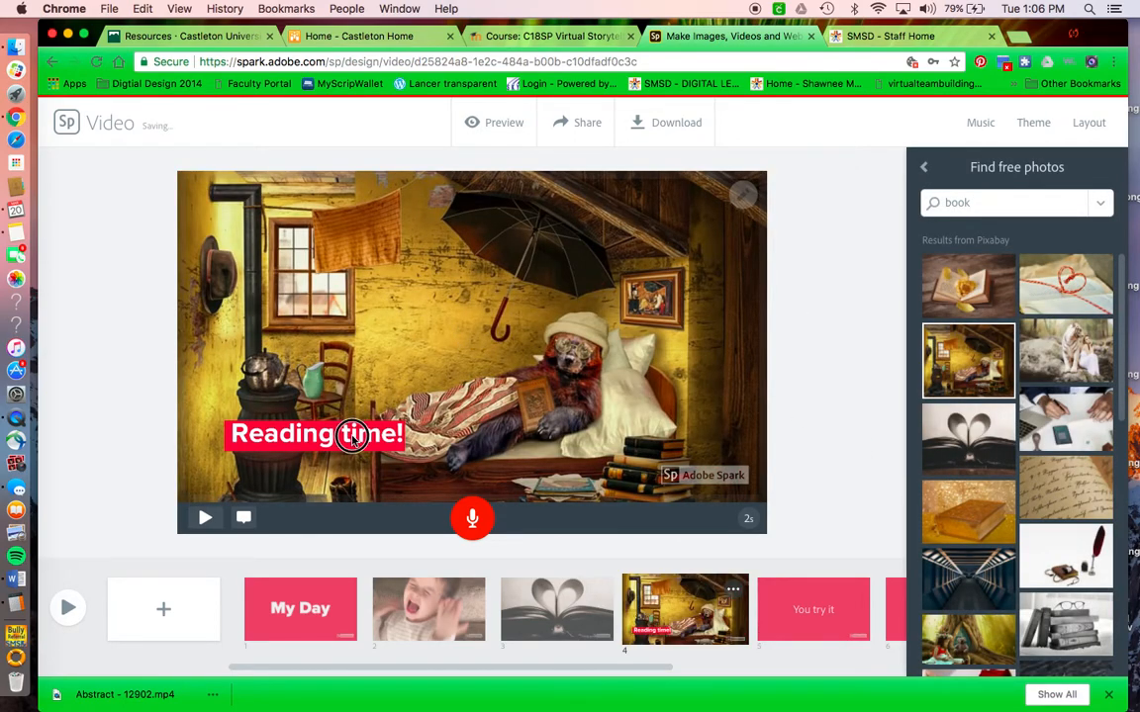
left_click(274, 372)
left_click(650, 325)
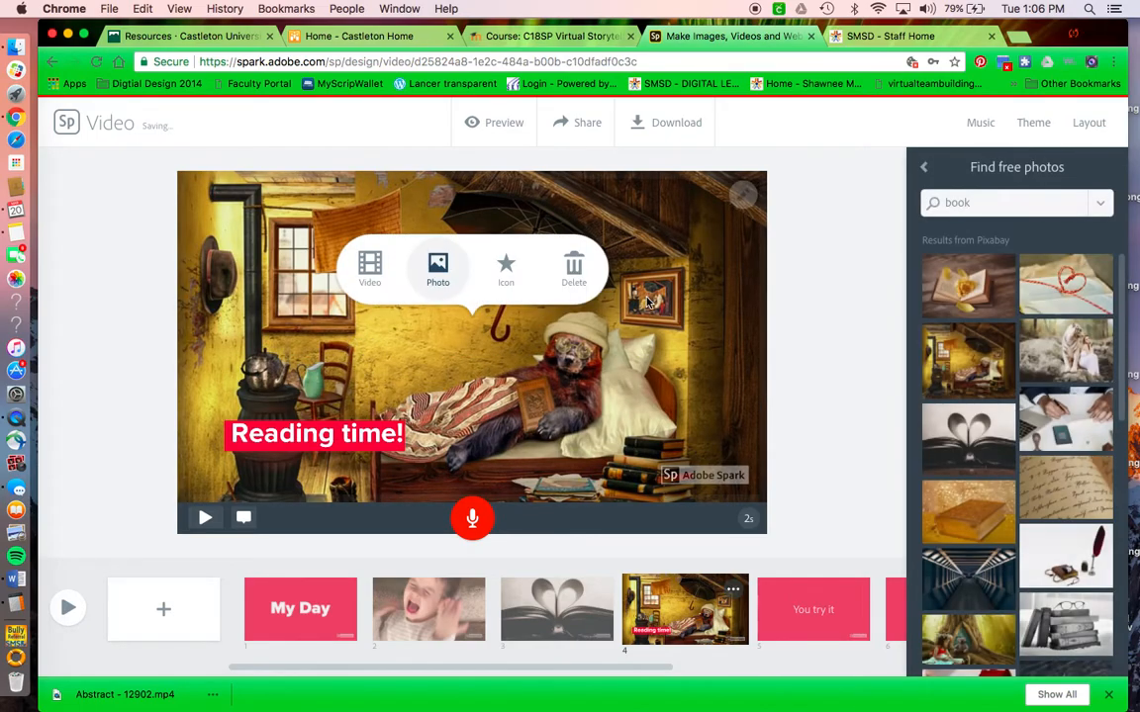
left_click(749, 234)
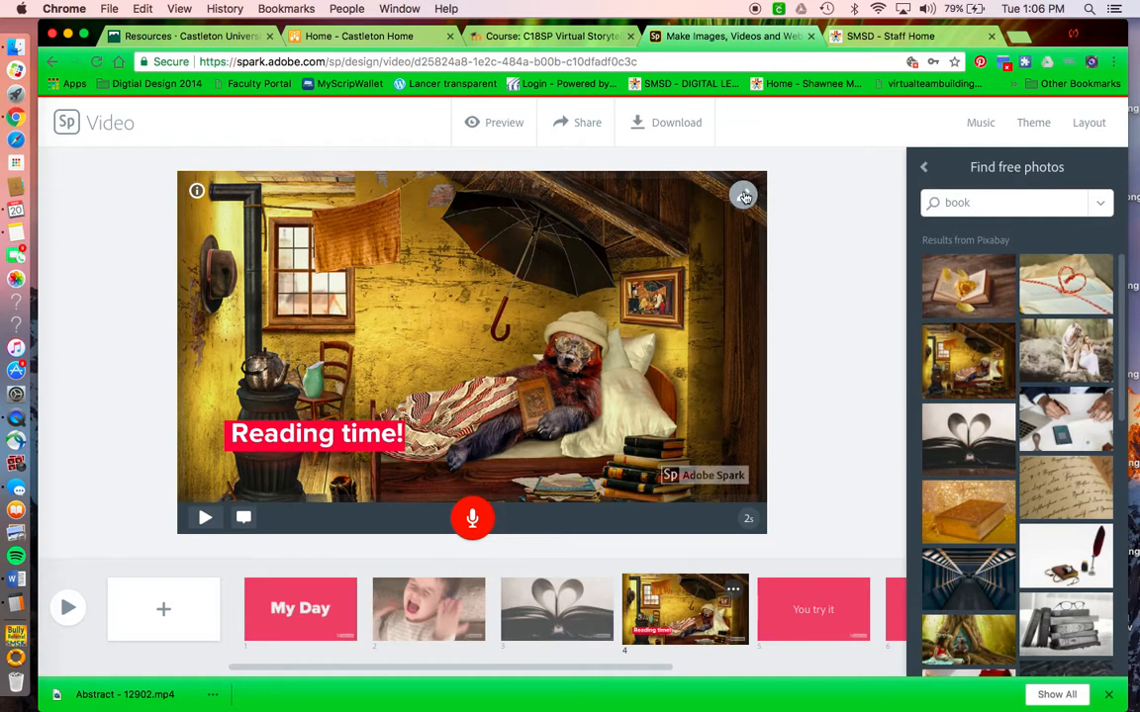
Zoom out the bear photo on the "Reading time!" slide until red margins show on both sides of it.
left_click(745, 197)
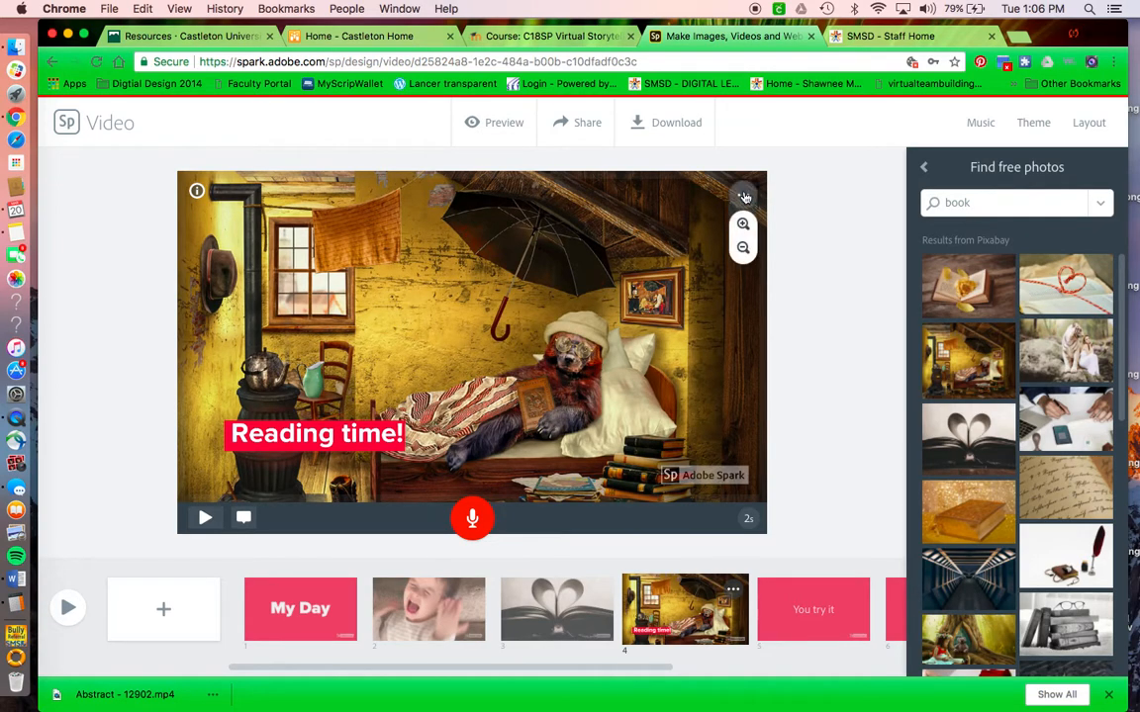
left_click(743, 250)
left_click(743, 250)
left_click(745, 249)
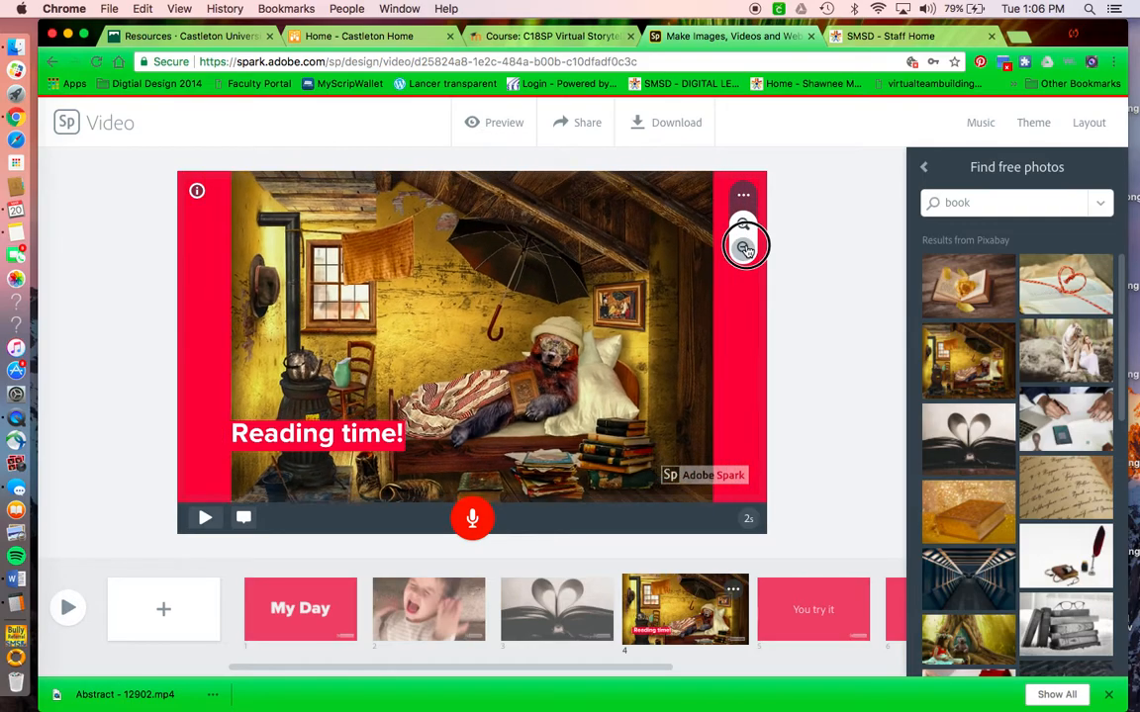
left_click(745, 249)
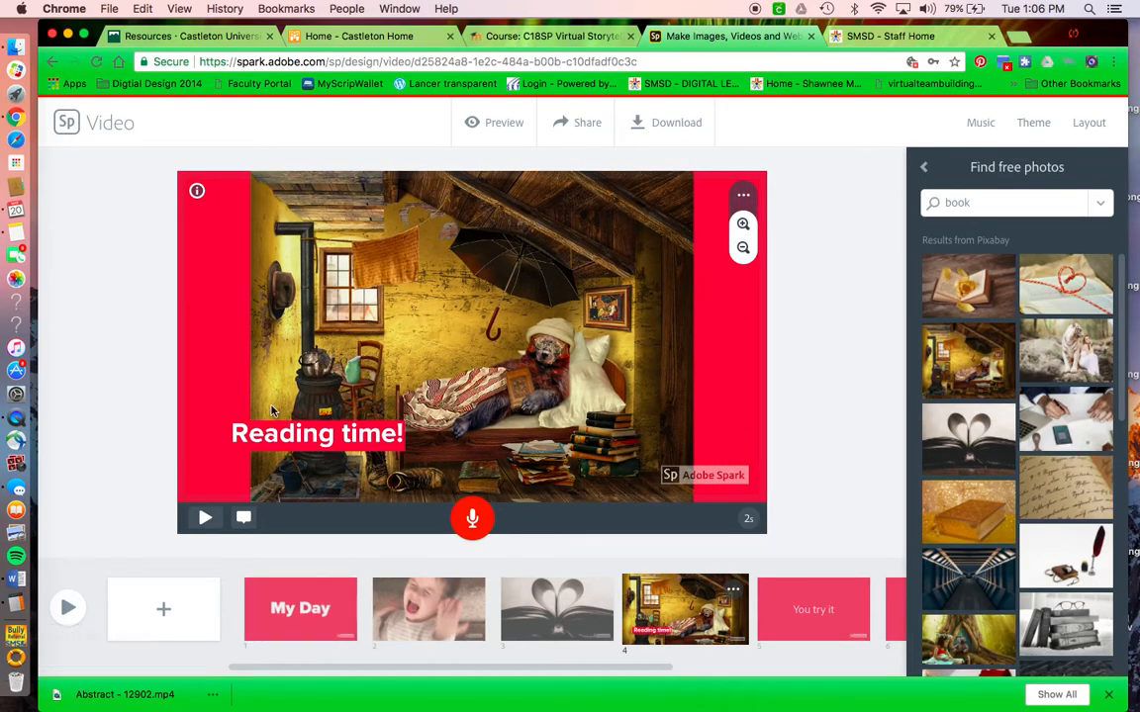
left_click(268, 433)
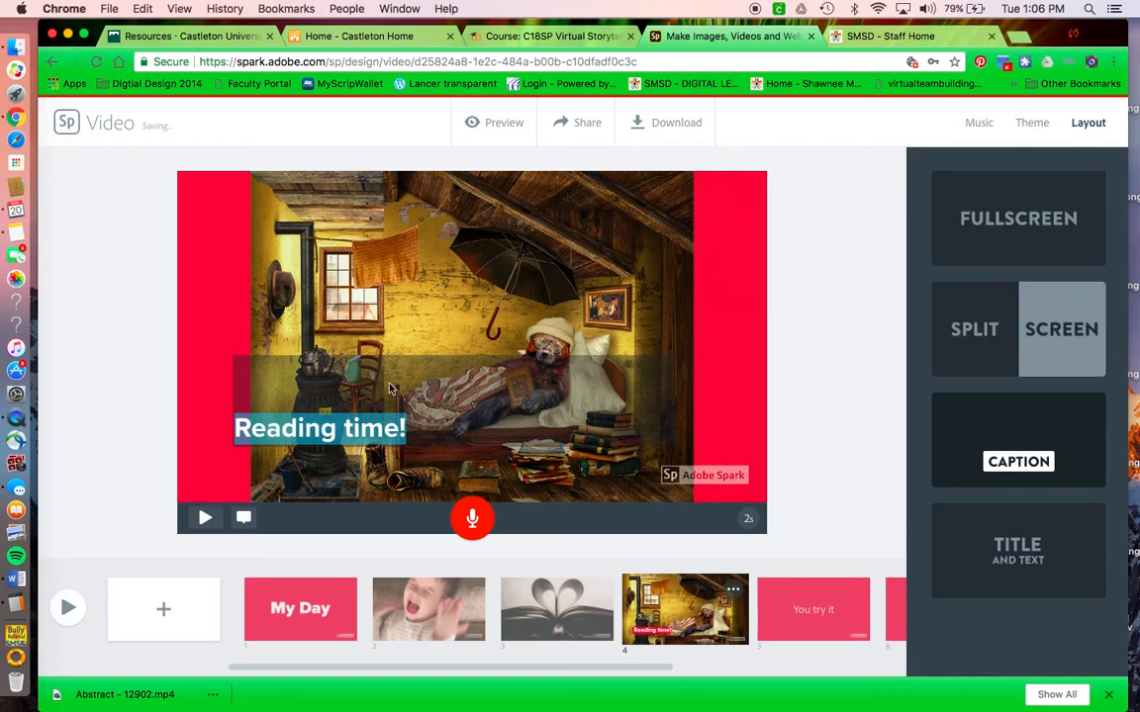
left_click(287, 455)
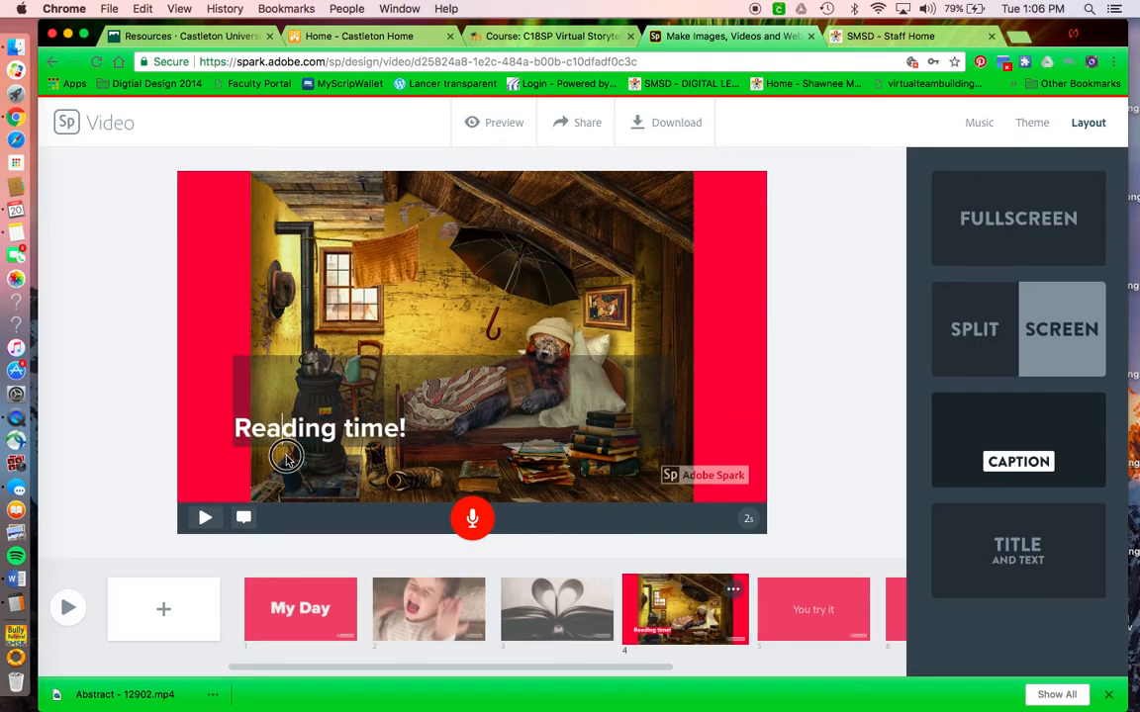
left_click(874, 373)
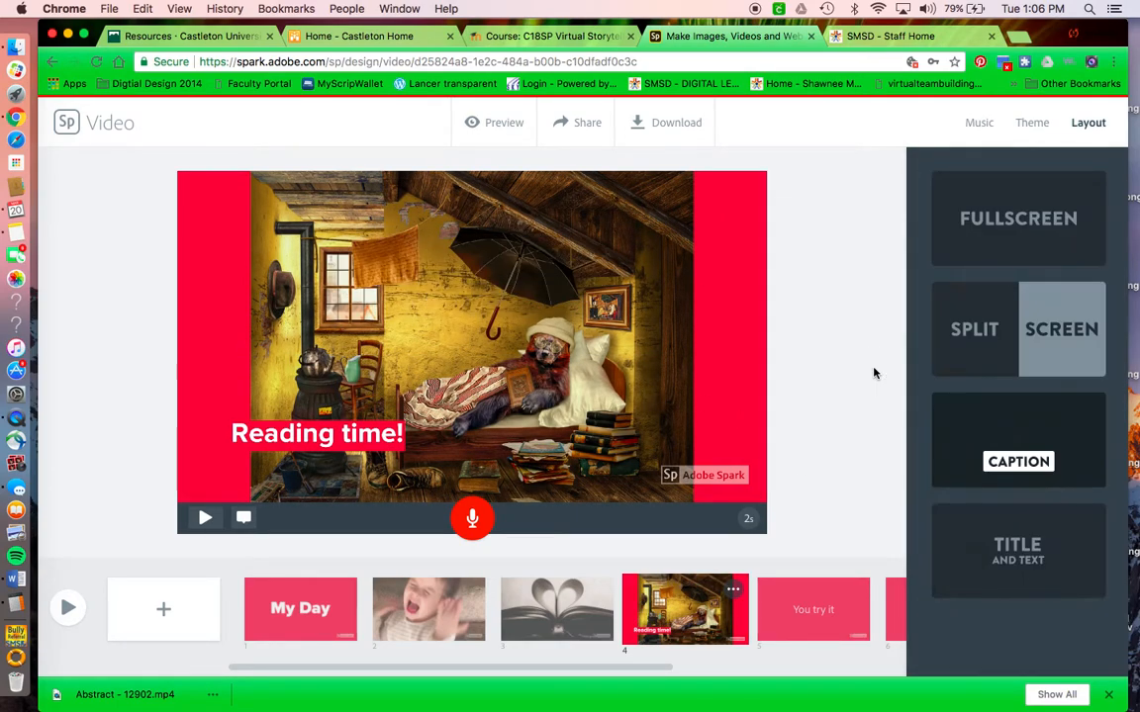
Delete the "You try it" slide from the video.
scroll(810, 597, "right", 1)
scroll(811, 598, "left", 1)
left_click(811, 599)
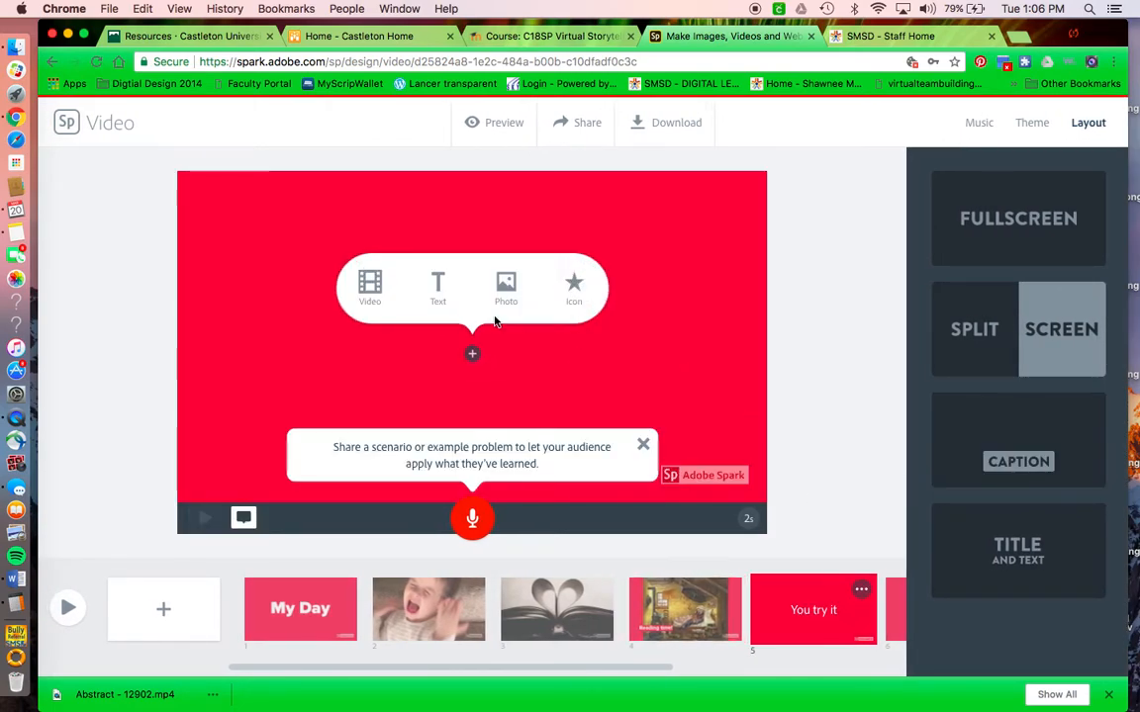
left_click(860, 594)
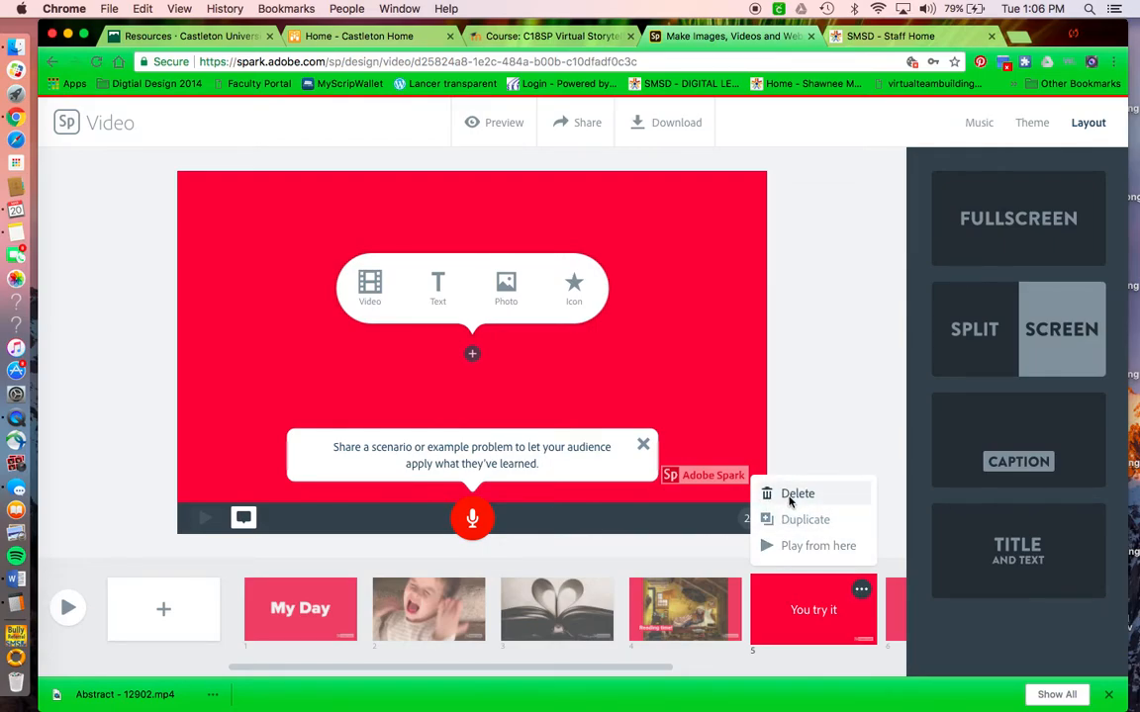
left_click(789, 496)
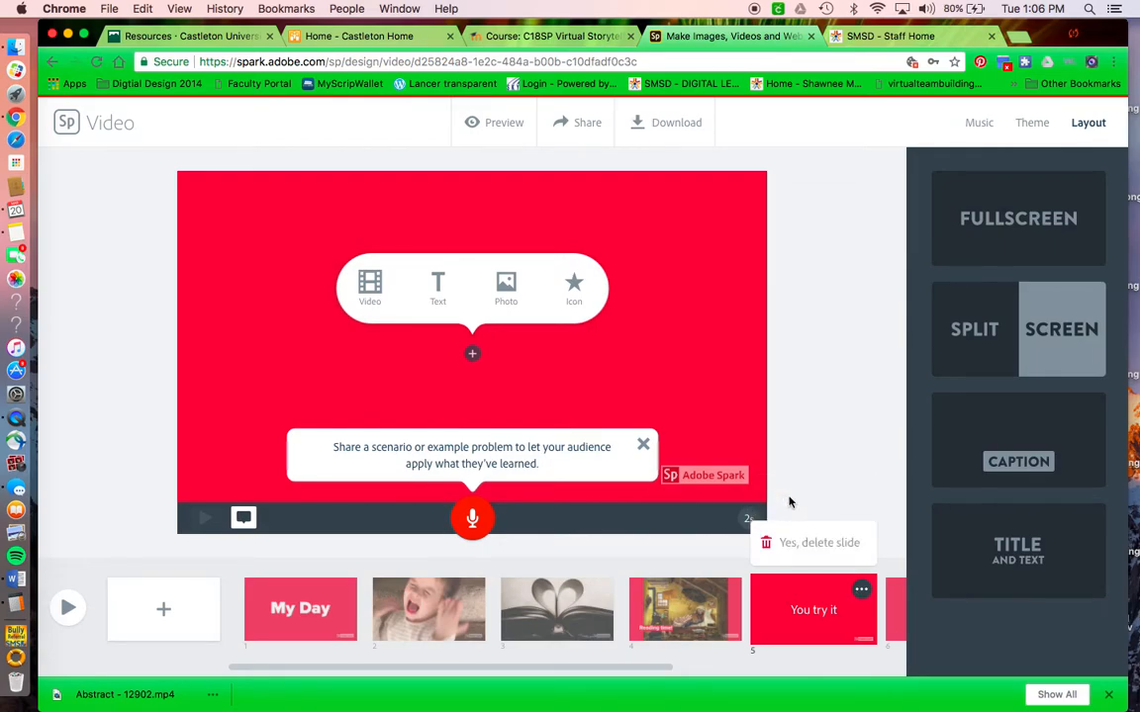
left_click(820, 544)
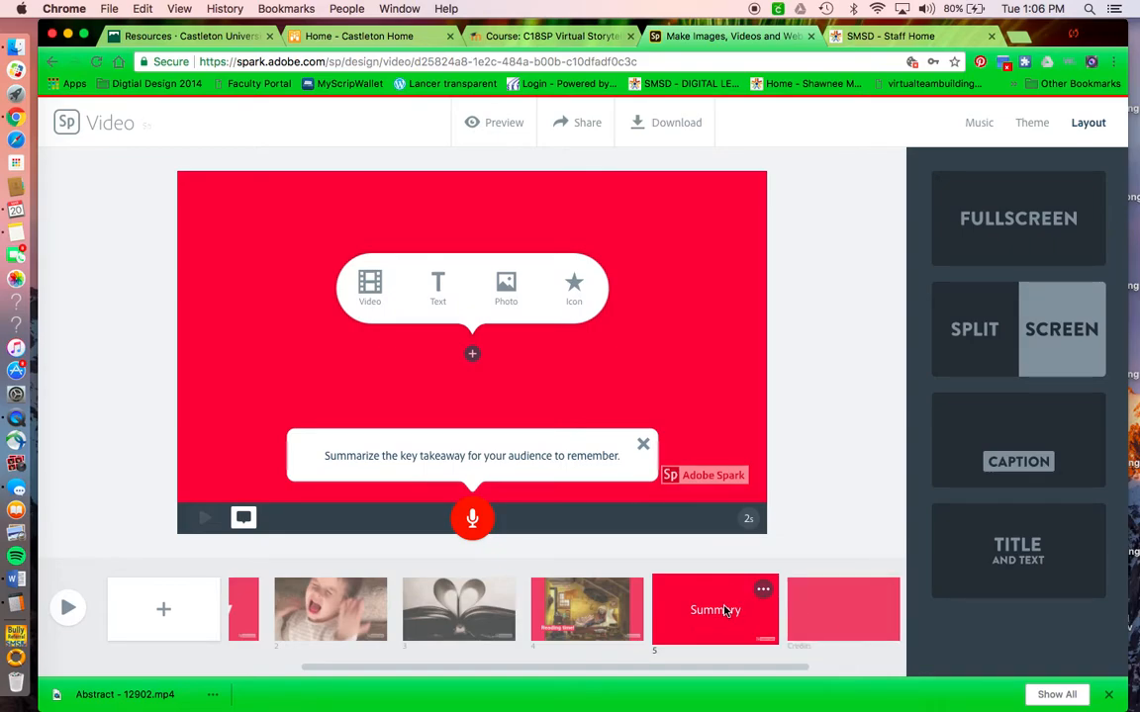
Add the text "The End" to the Summary slide.
left_click(439, 285)
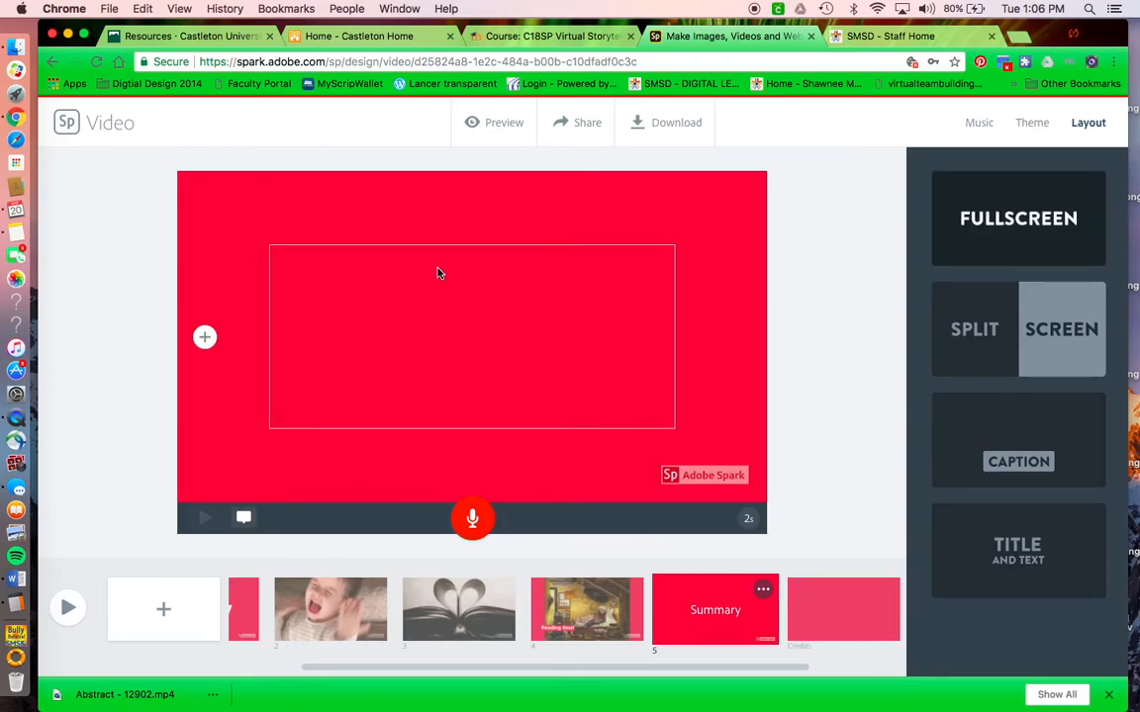
type("The End")
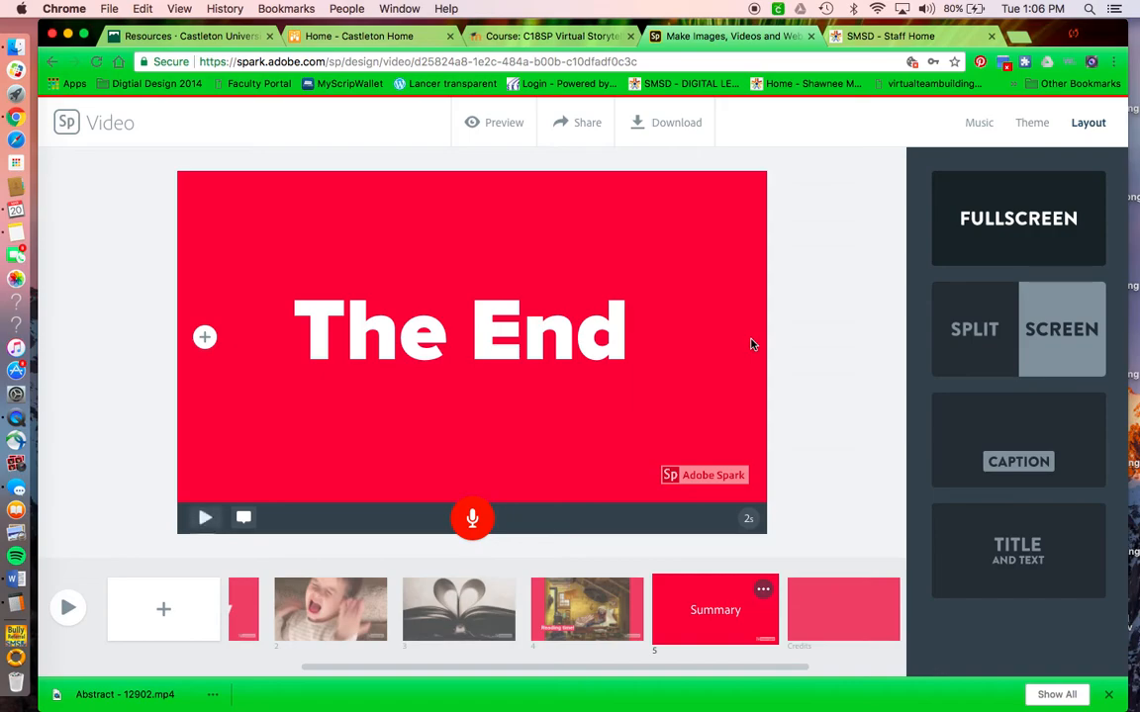
Hide the Credits slide at the end of the video.
left_click(812, 617)
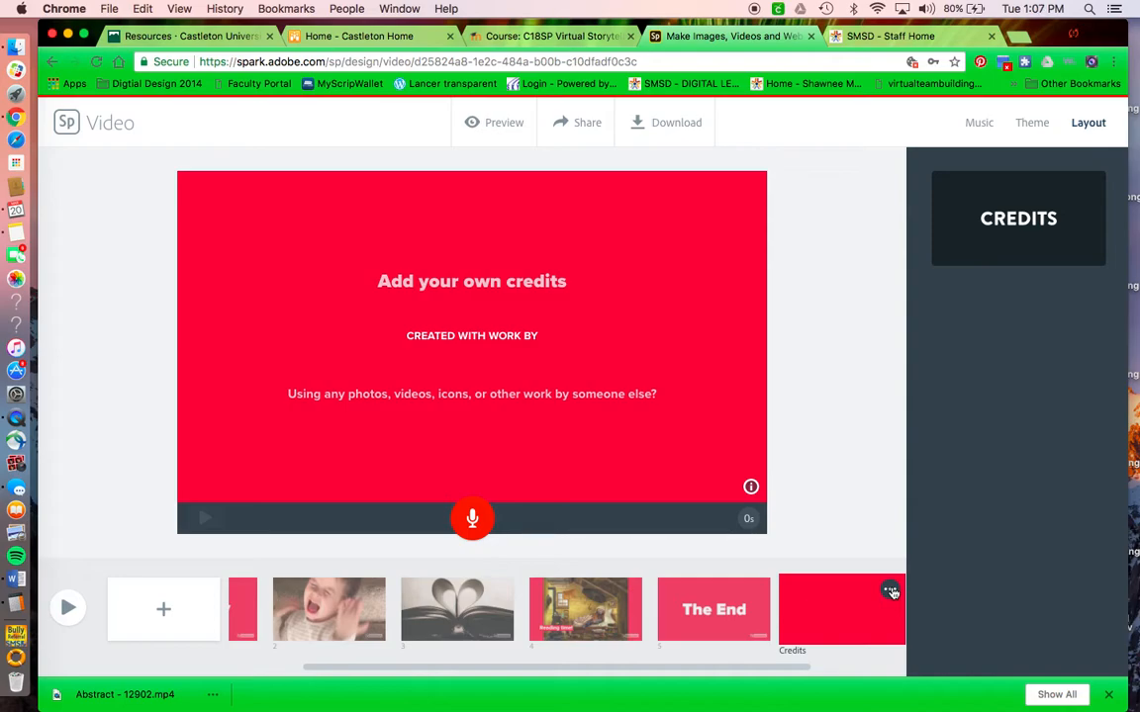
left_click(890, 589)
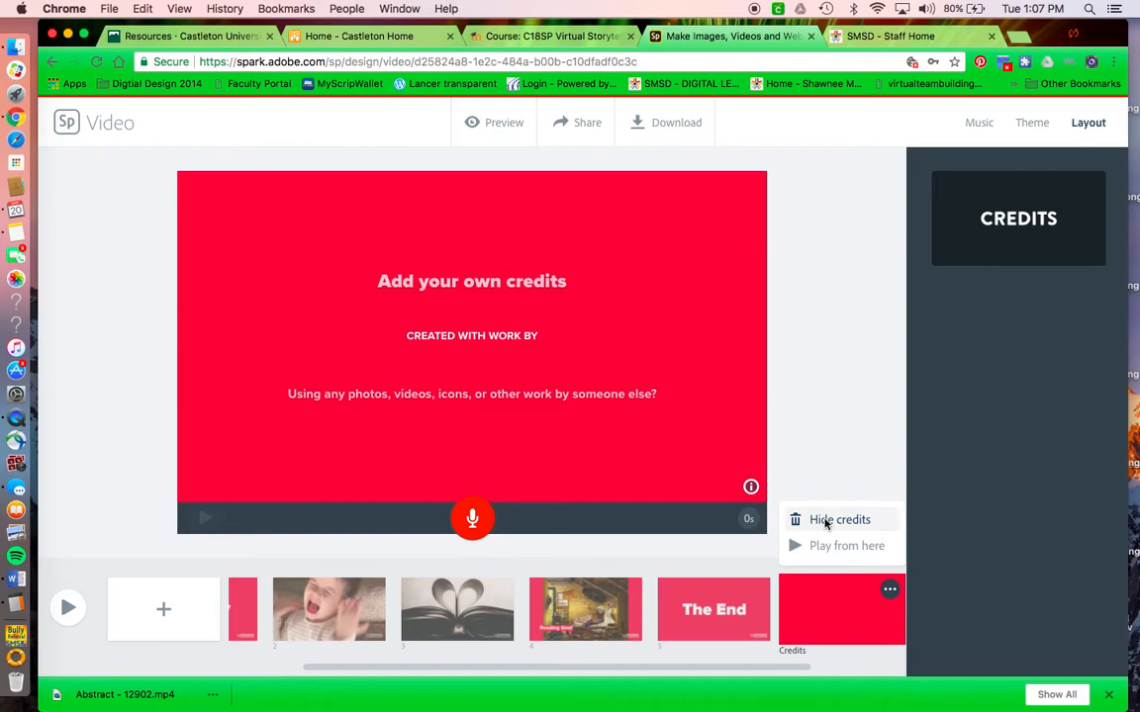
left_click(827, 521)
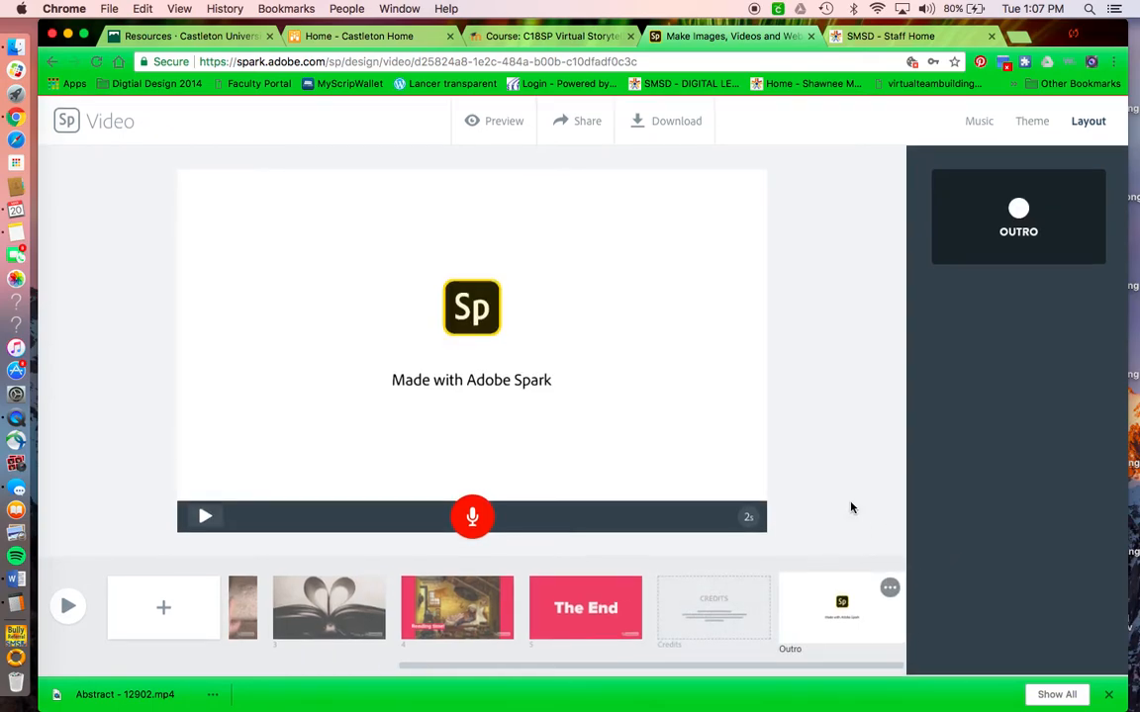
Return to the start of the slide sequence and play the whole video from the "My Day" title.
left_click_drag(506, 667, 164, 636)
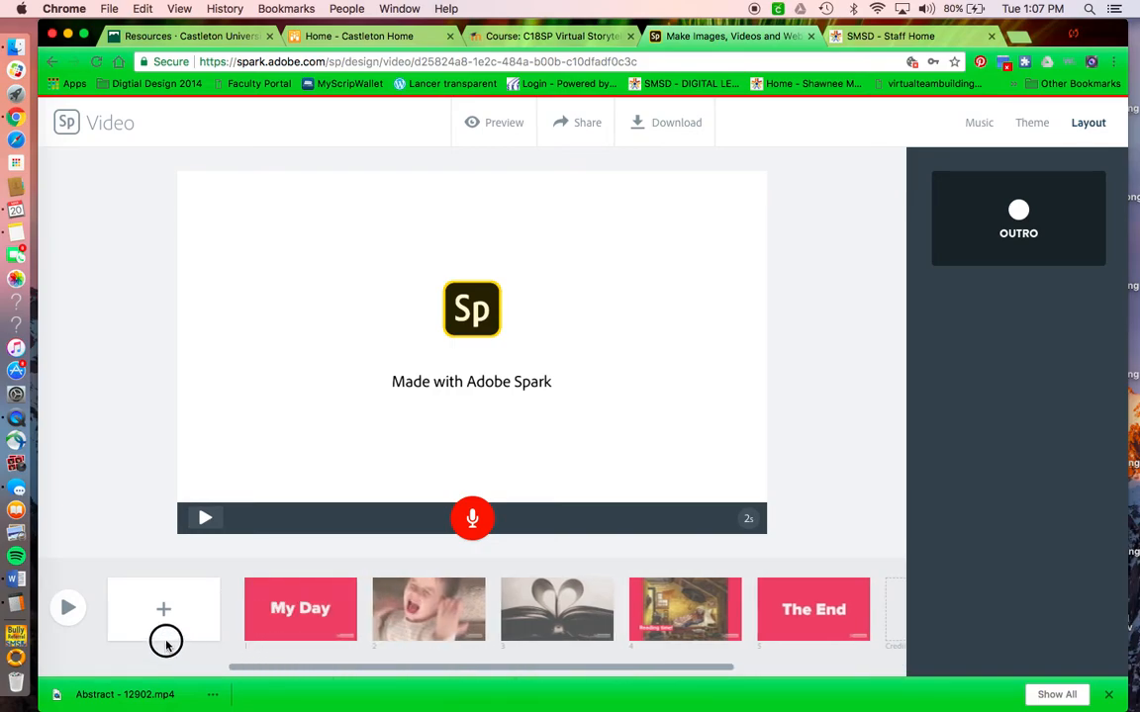
left_click(66, 609)
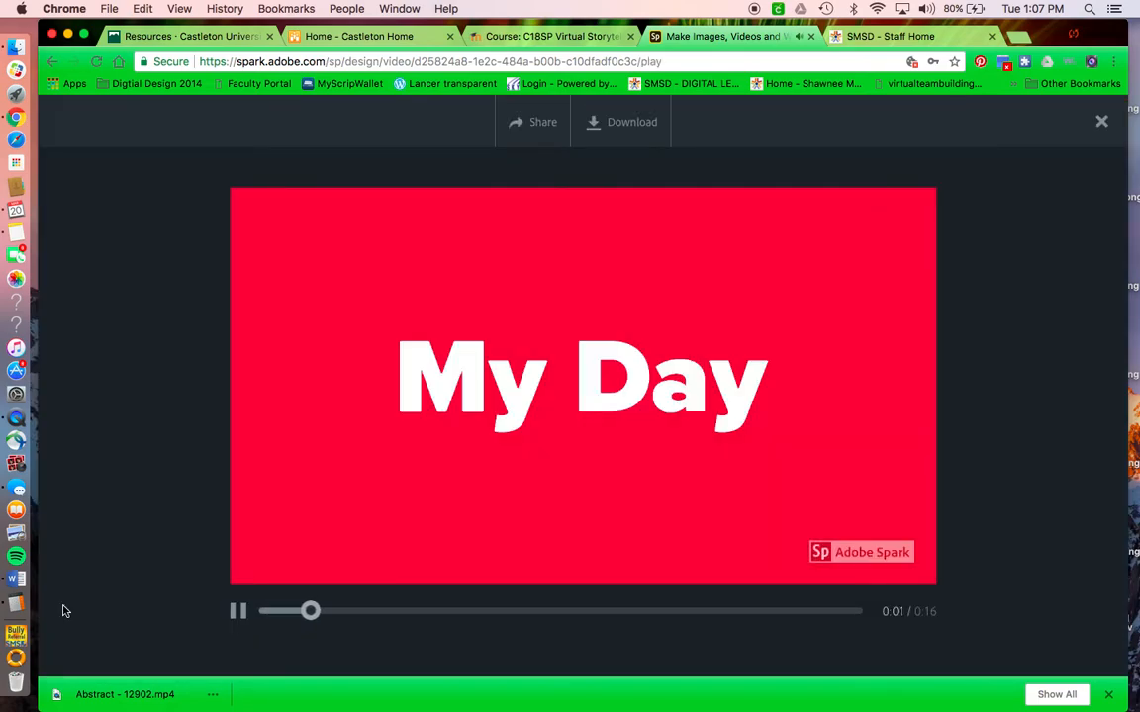